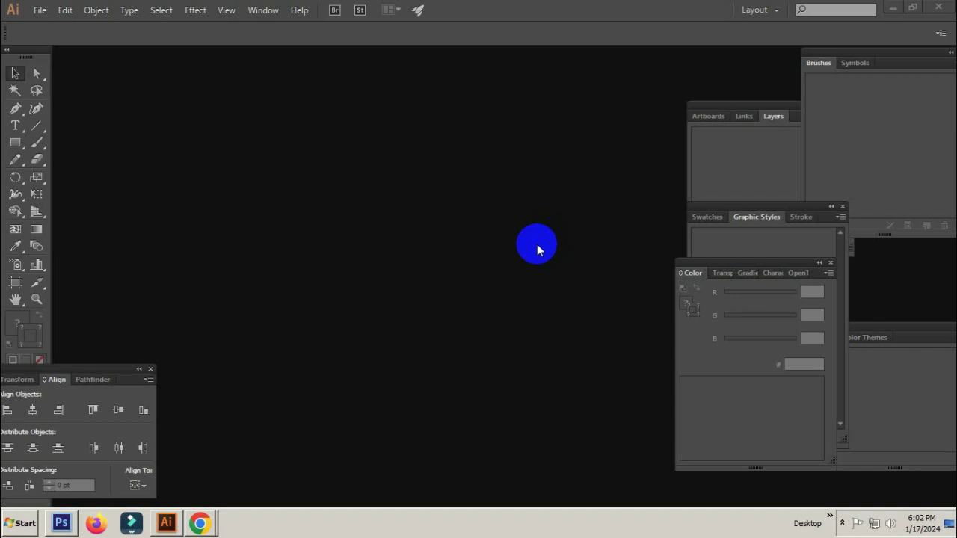
Create a new landscape Letter document, 792 × 612 pt, in RGB.
click(41, 11)
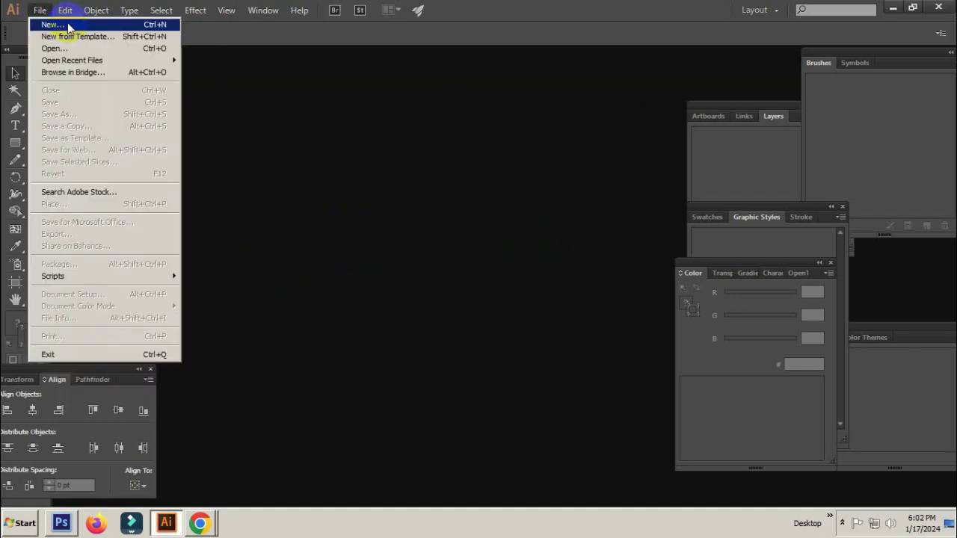
click(52, 24)
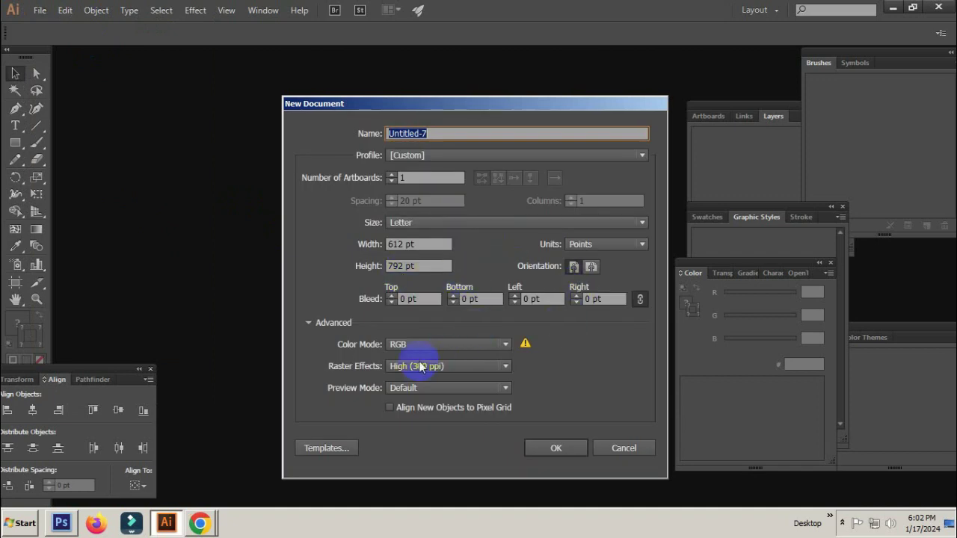
click(591, 267)
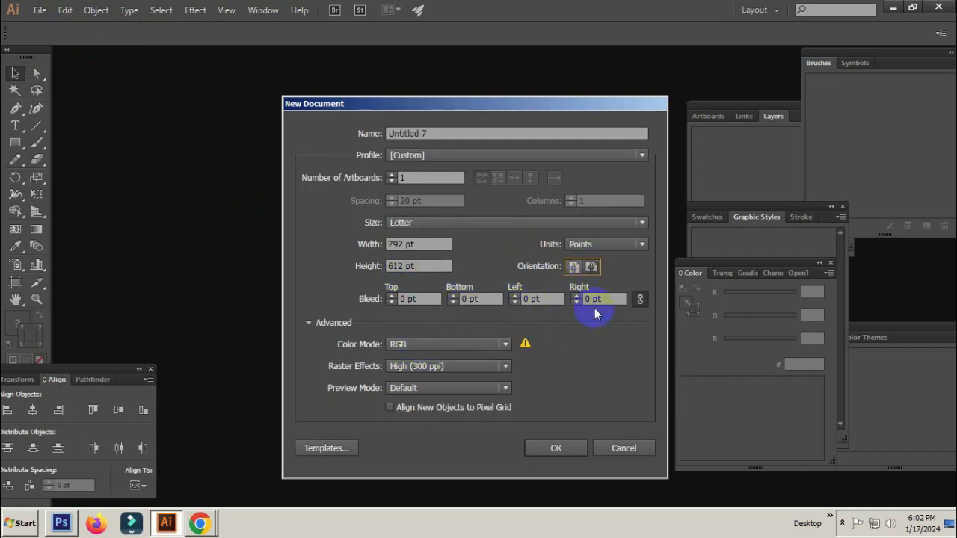
click(558, 446)
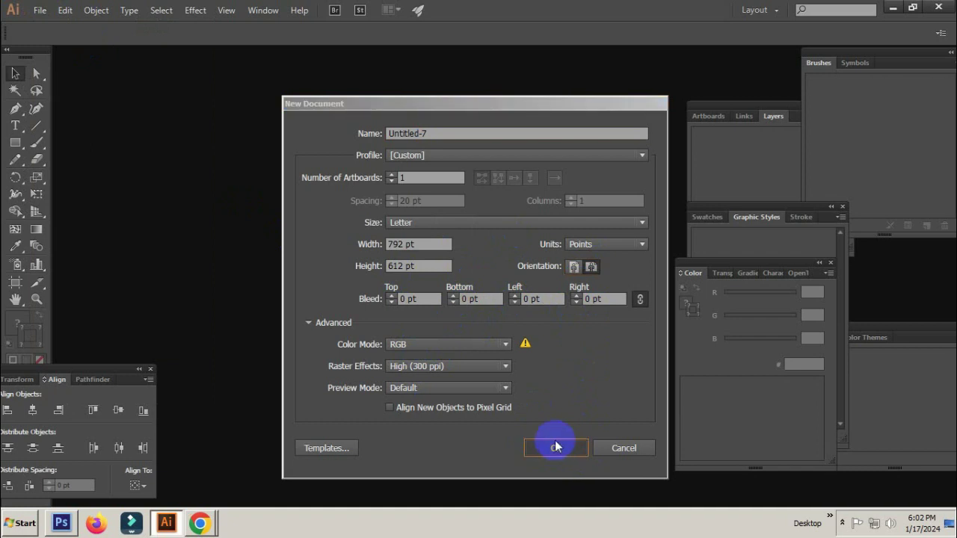
scroll(566, 295, down, 3)
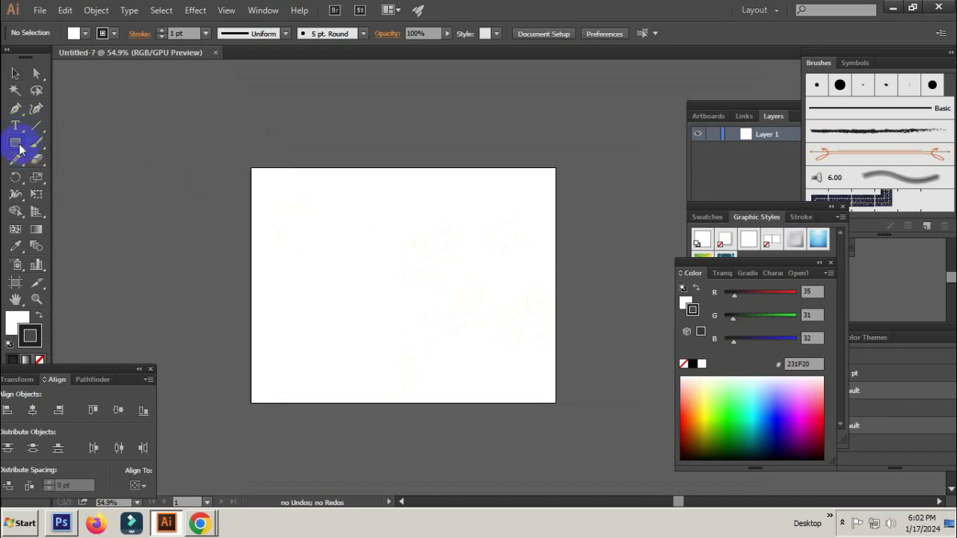
Draw a rectangle covering the whole artboard.
drag(20, 146, 59, 145)
click(66, 146)
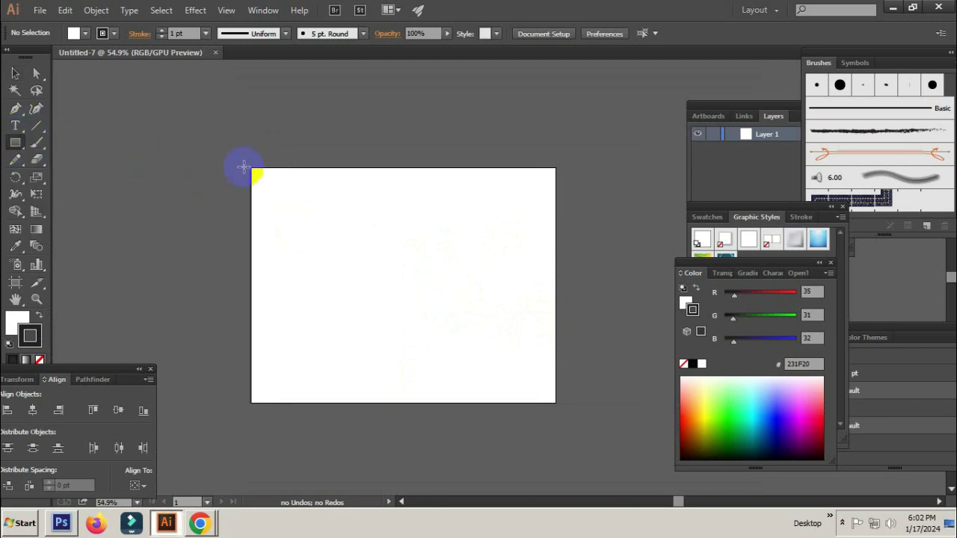
drag(249, 168, 556, 402)
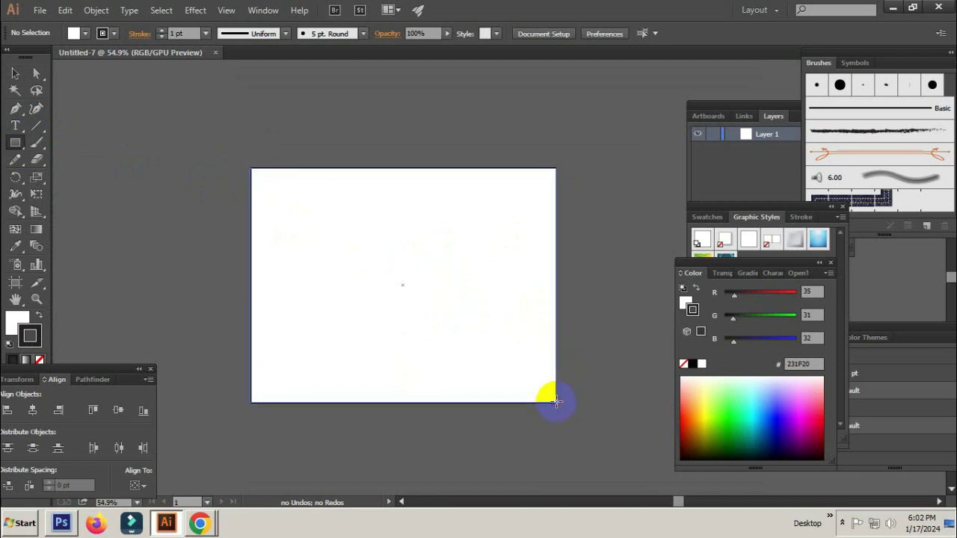
click(15, 72)
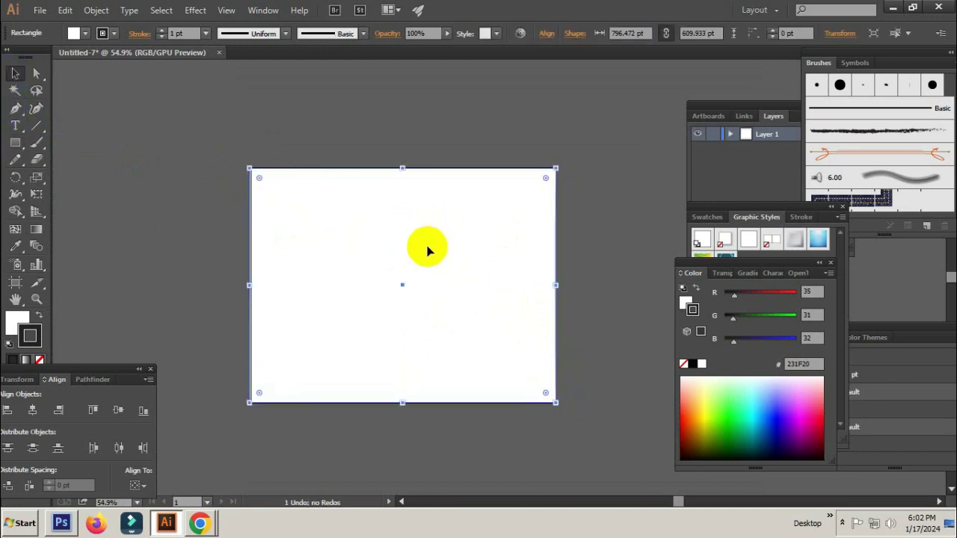
Fill the rectangle with a radial gradient.
click(747, 272)
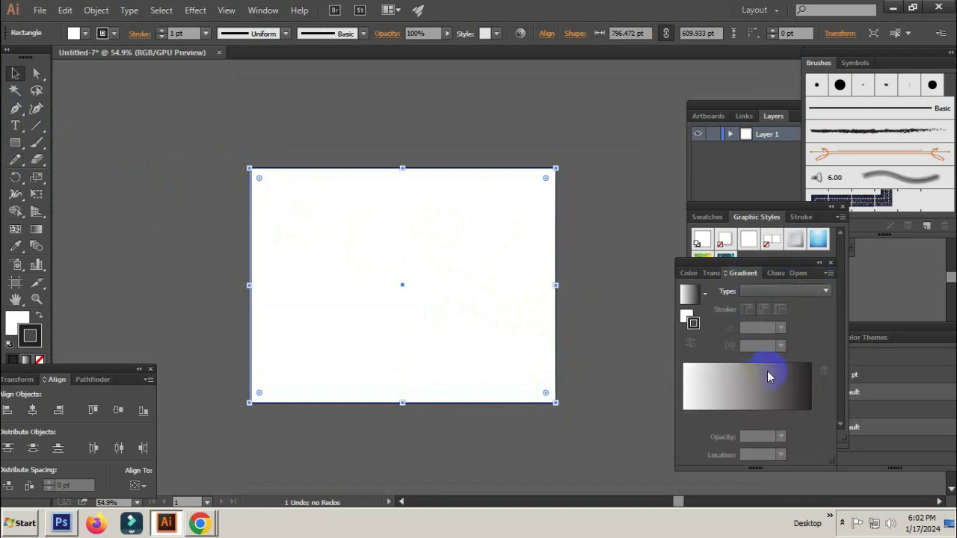
click(691, 321)
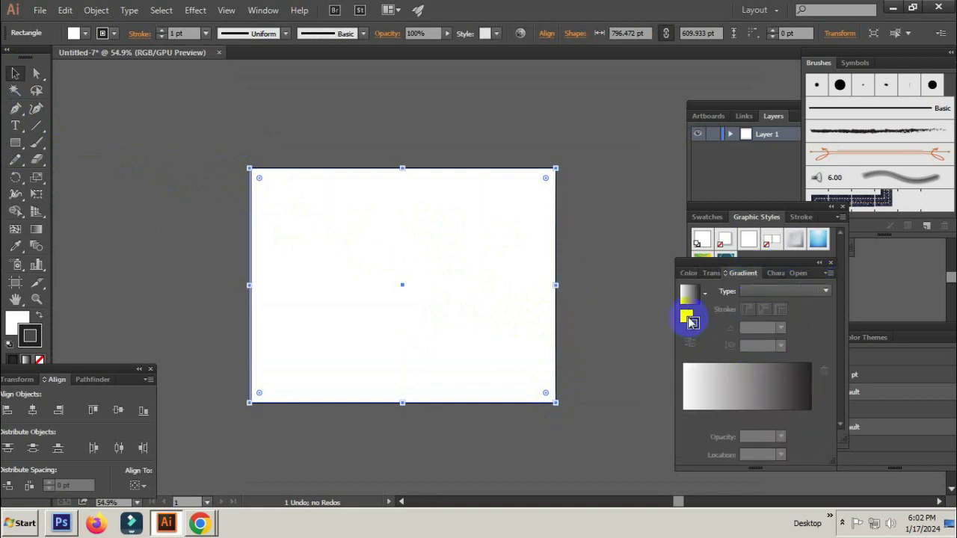
click(785, 398)
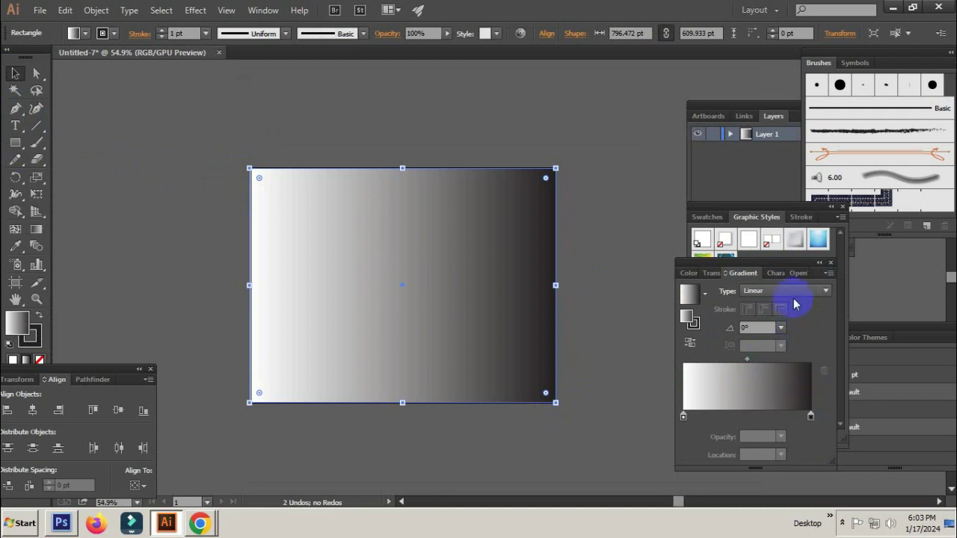
click(794, 291)
click(764, 321)
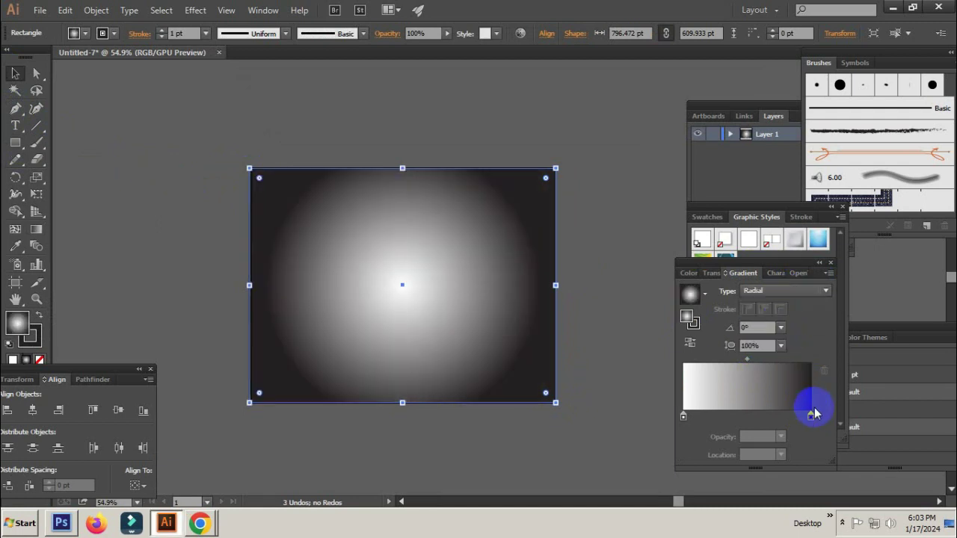
Set the gradient's end stop to RGB green 00AF00.
click(811, 417)
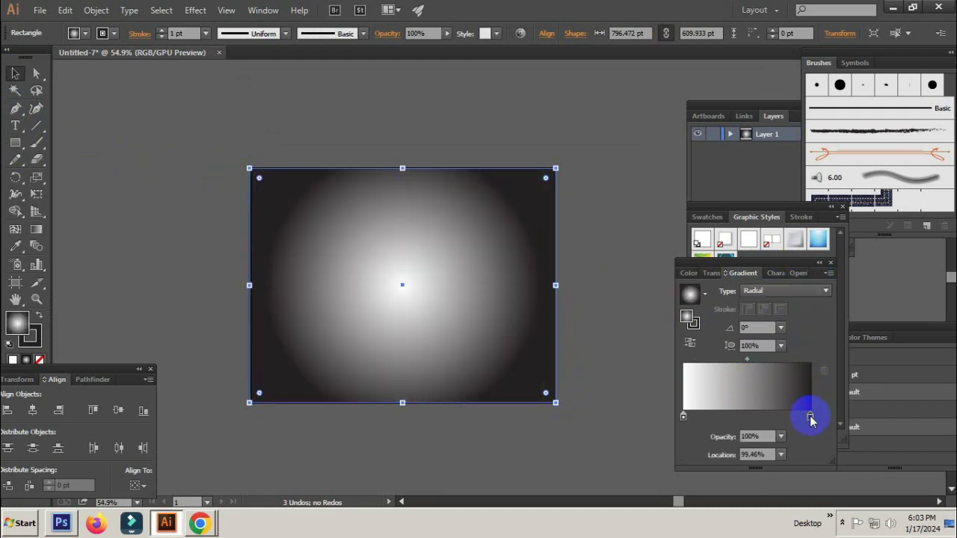
click(696, 274)
click(827, 273)
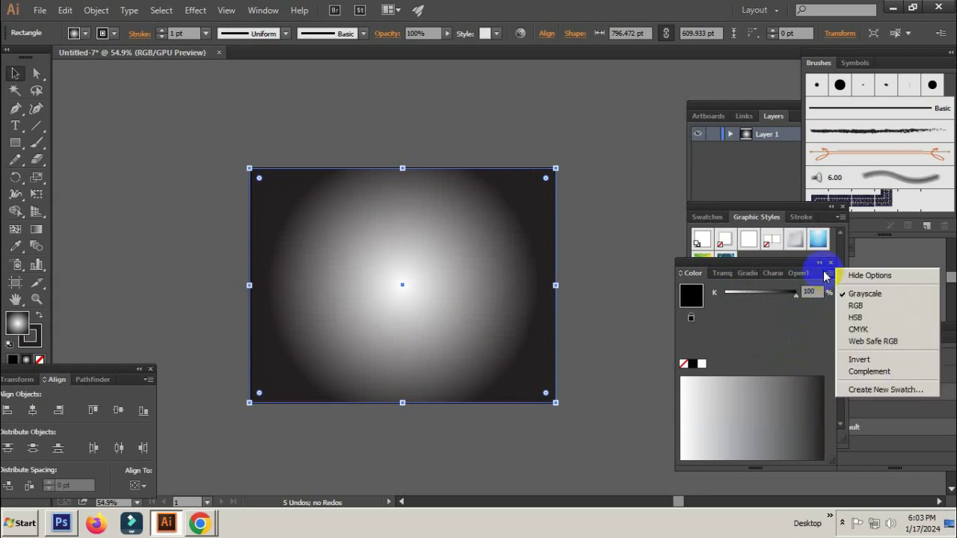
click(854, 305)
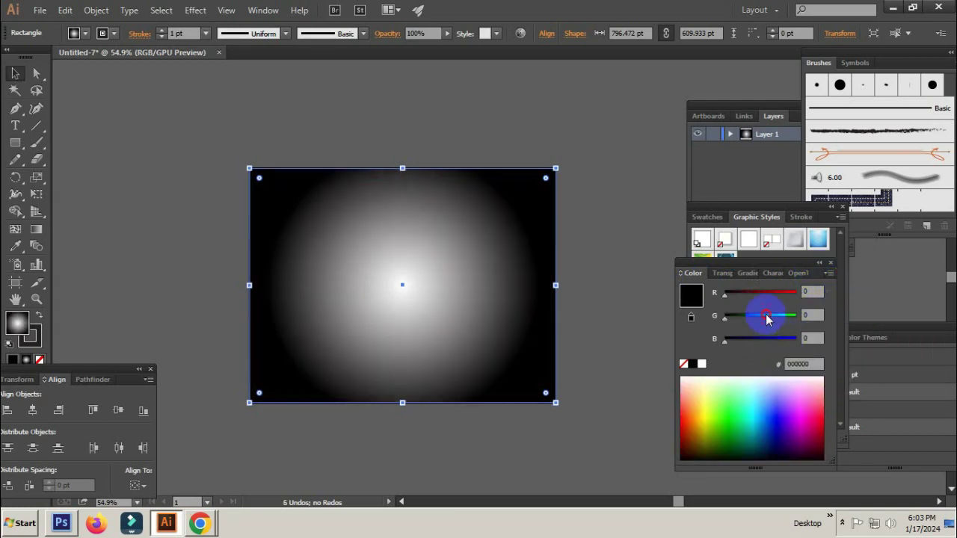
click(766, 315)
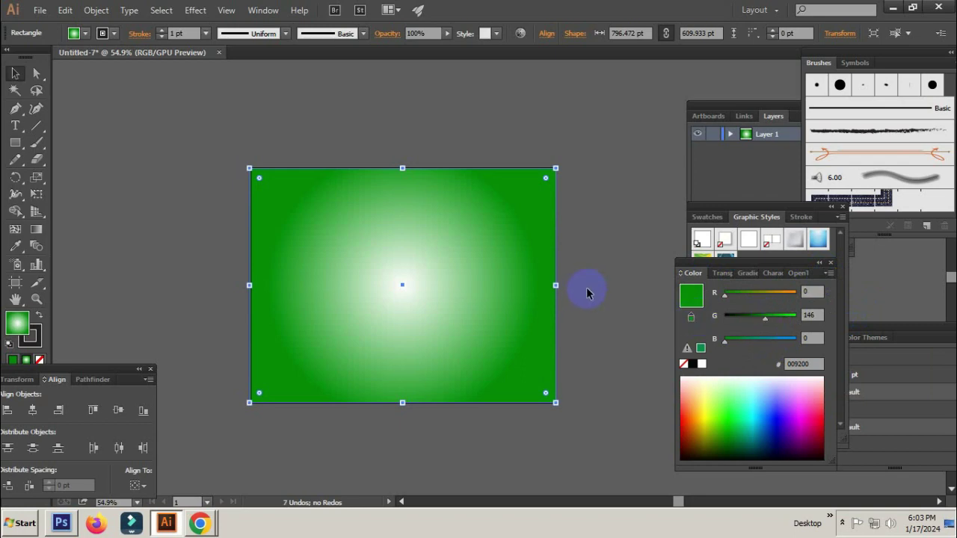
click(584, 289)
click(772, 323)
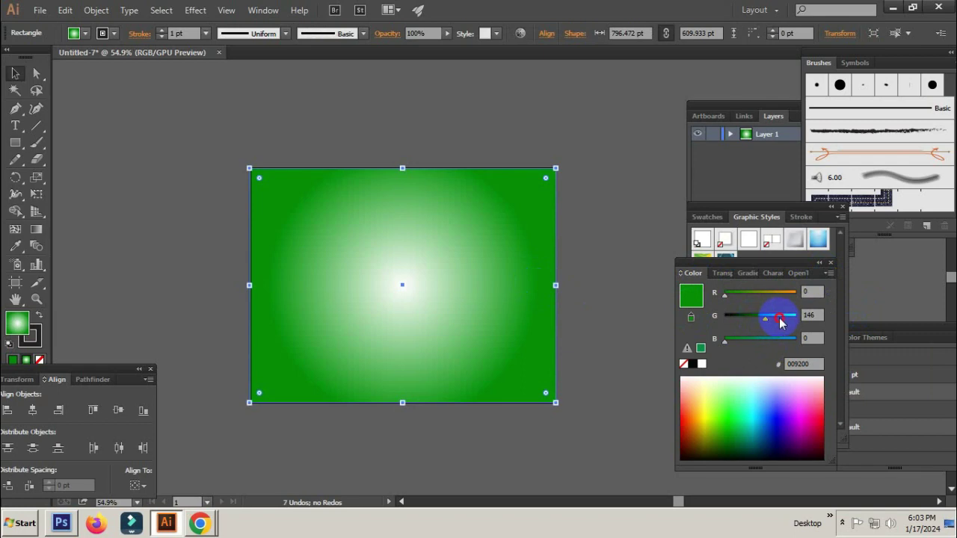
drag(780, 322, 782, 322)
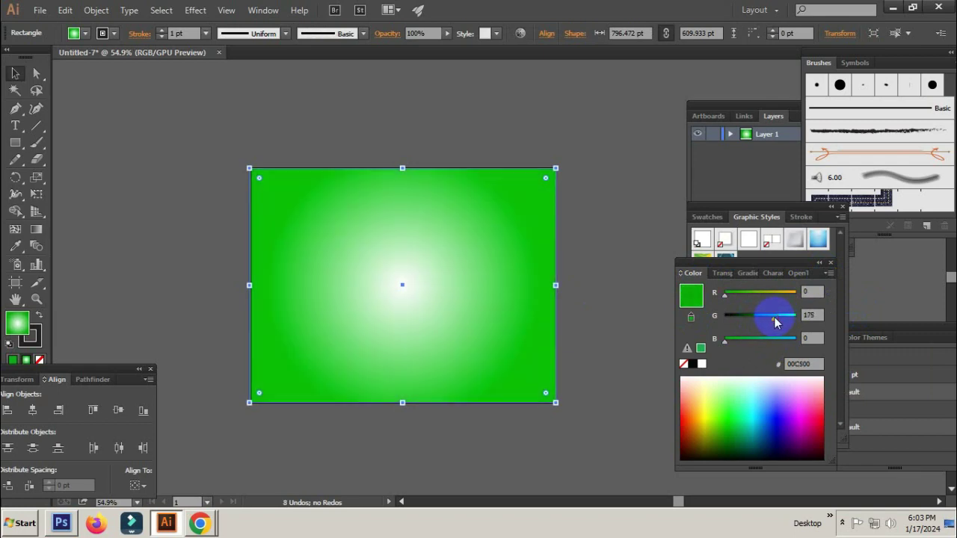
click(565, 276)
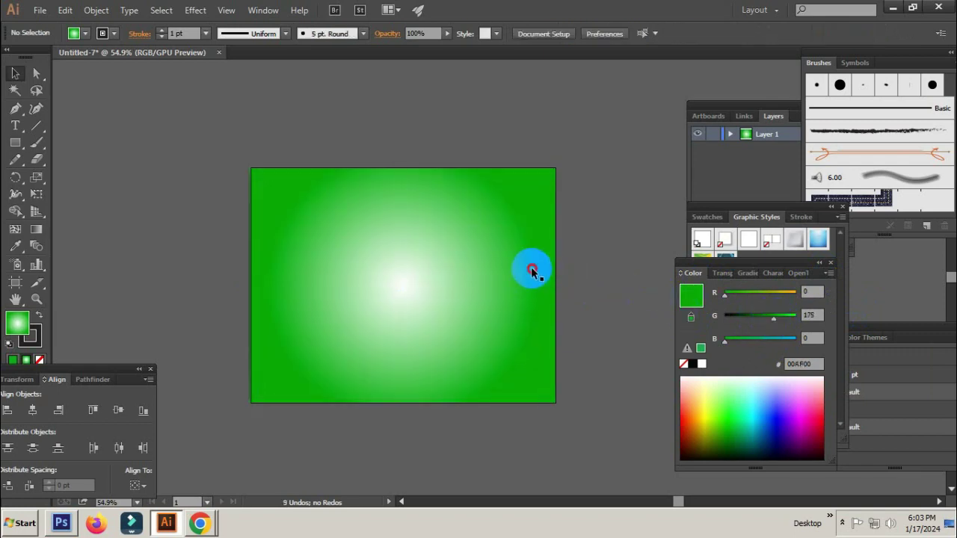
click(532, 271)
click(570, 252)
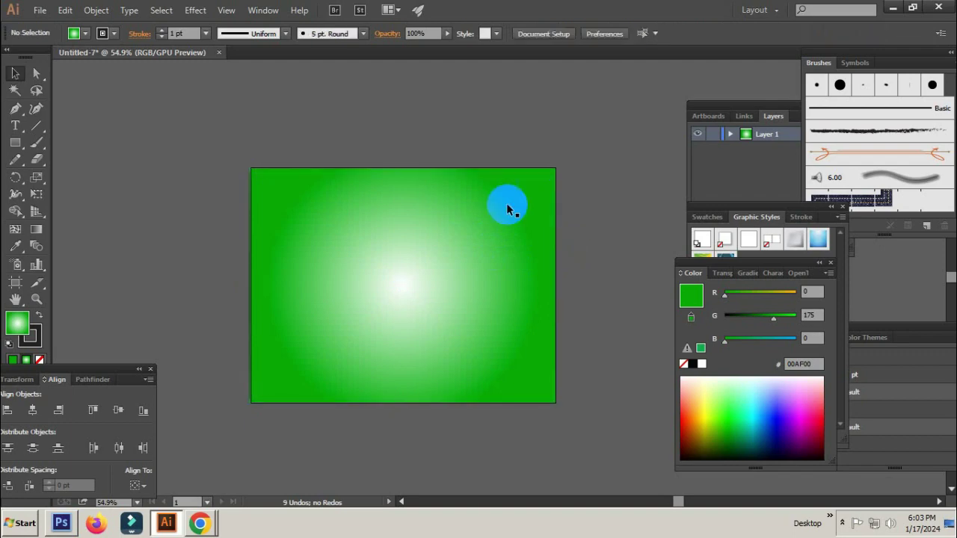
Place the Desktop file Shojs as an embedded, unlinked image.
click(39, 11)
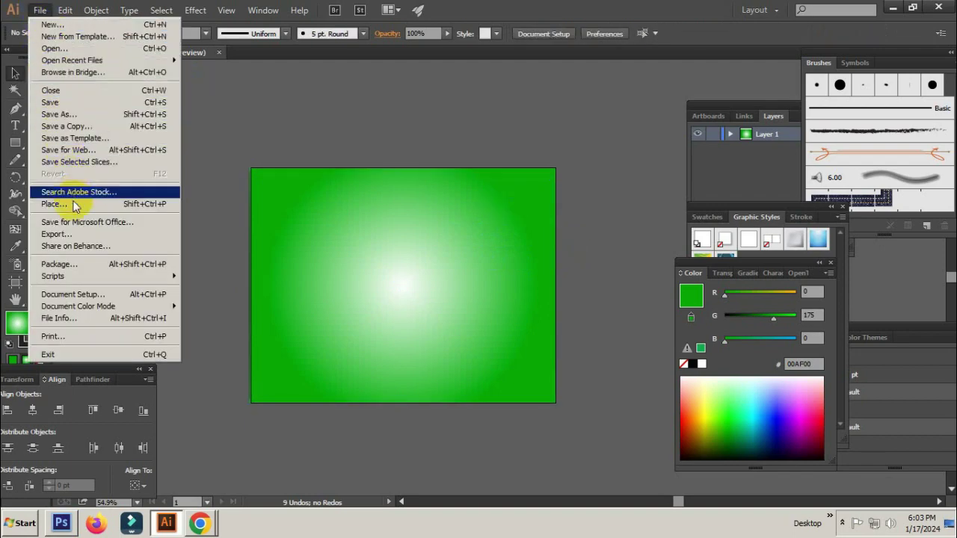
click(100, 208)
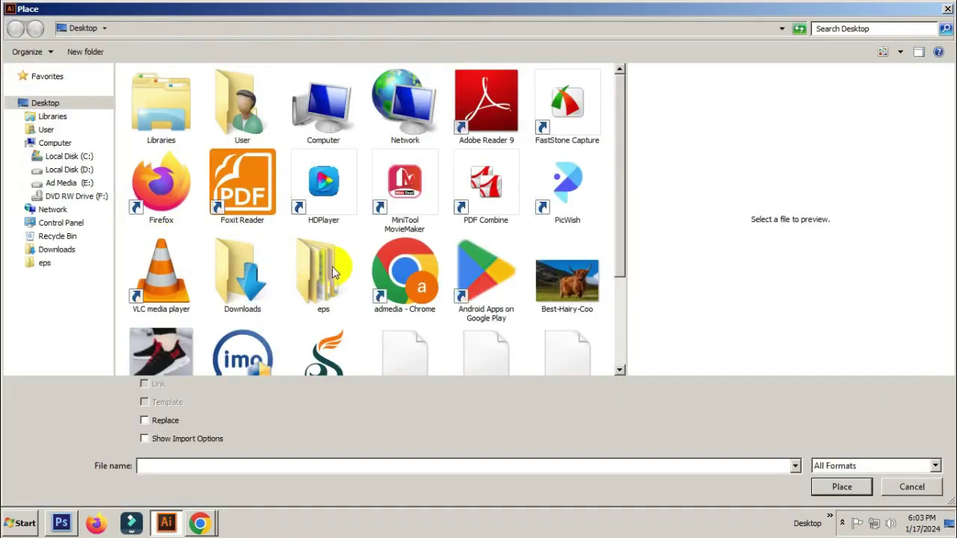
click(381, 348)
scroll(388, 345, down, 2)
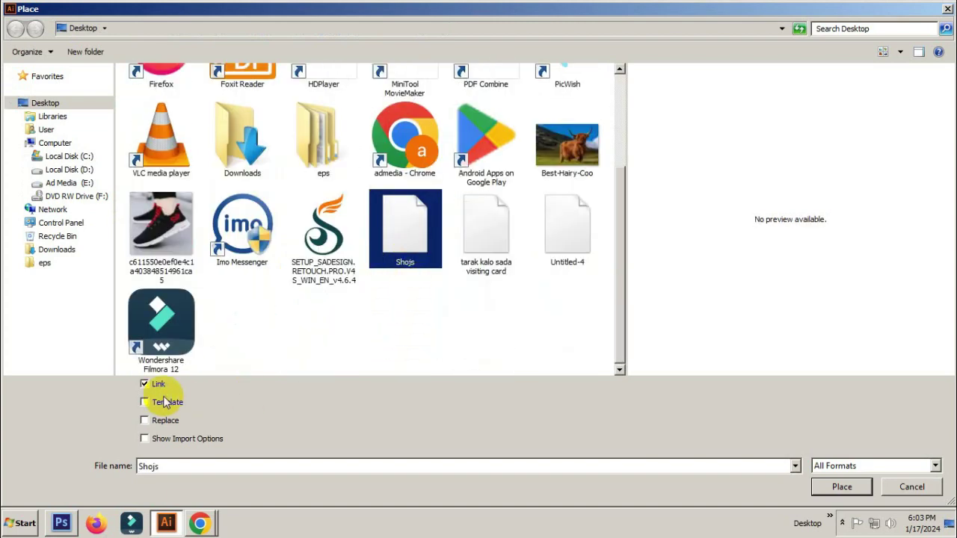
click(143, 384)
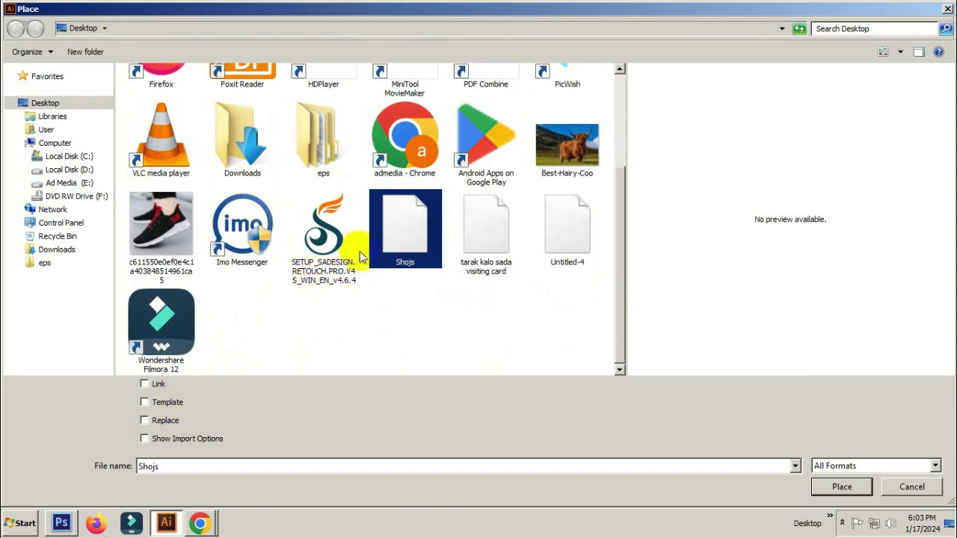
click(840, 487)
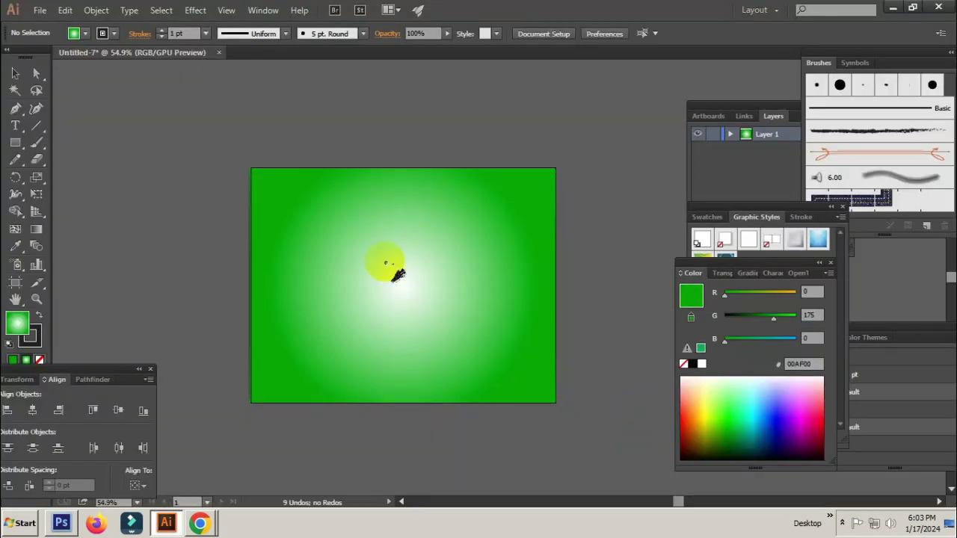
Drop the Shojs shoe on the artboard, scale it to about 453 pt and centre it.
click(385, 254)
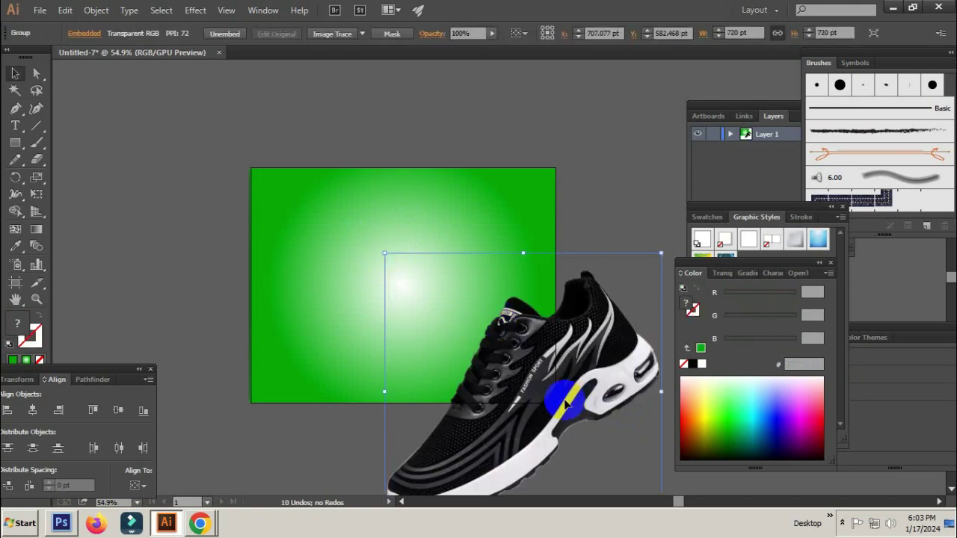
drag(559, 404, 508, 274)
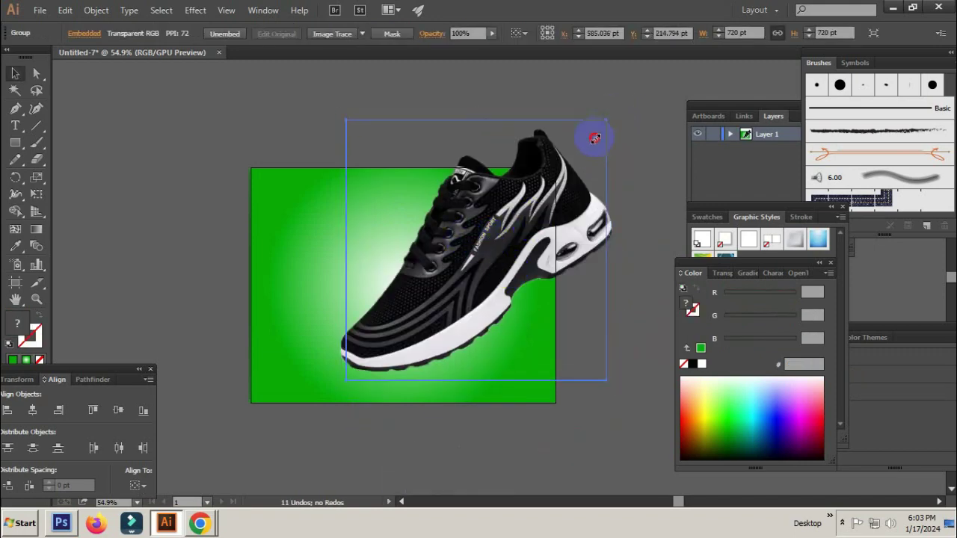
drag(615, 113, 560, 164)
drag(502, 242, 438, 272)
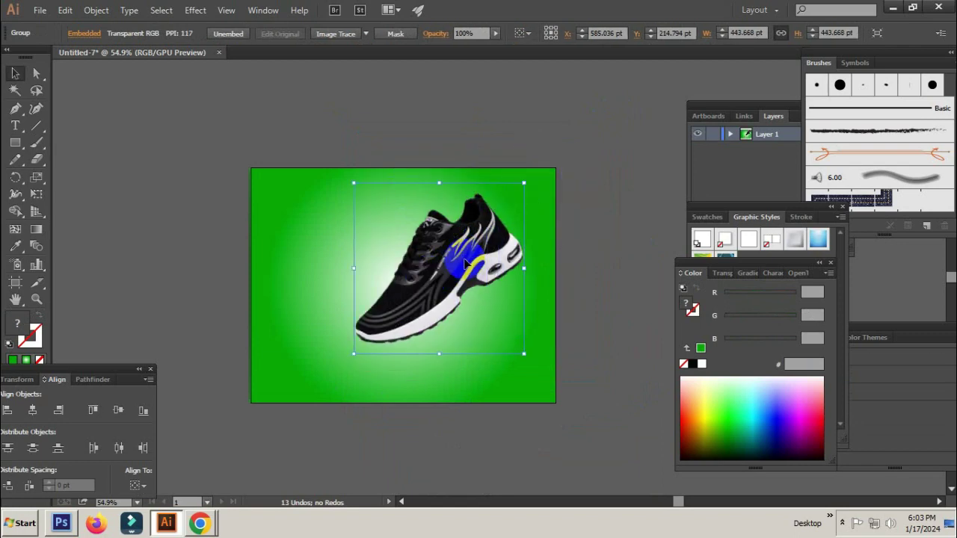
drag(519, 190, 503, 212)
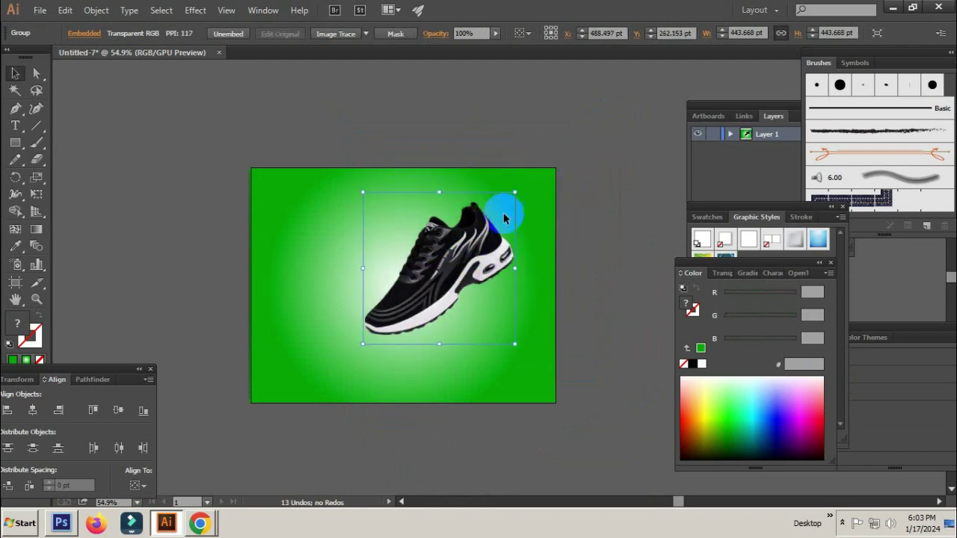
drag(475, 246, 457, 254)
click(508, 293)
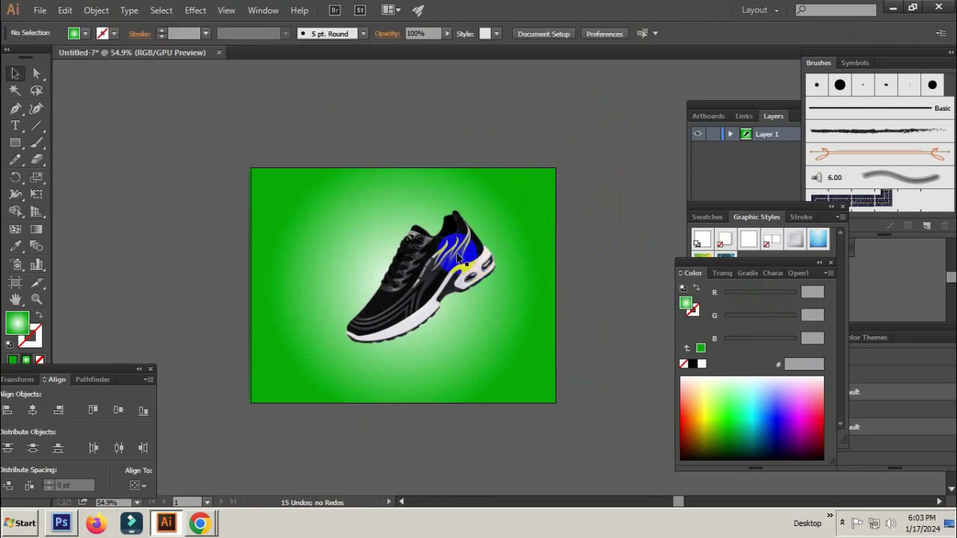
click(459, 247)
drag(497, 201, 507, 190)
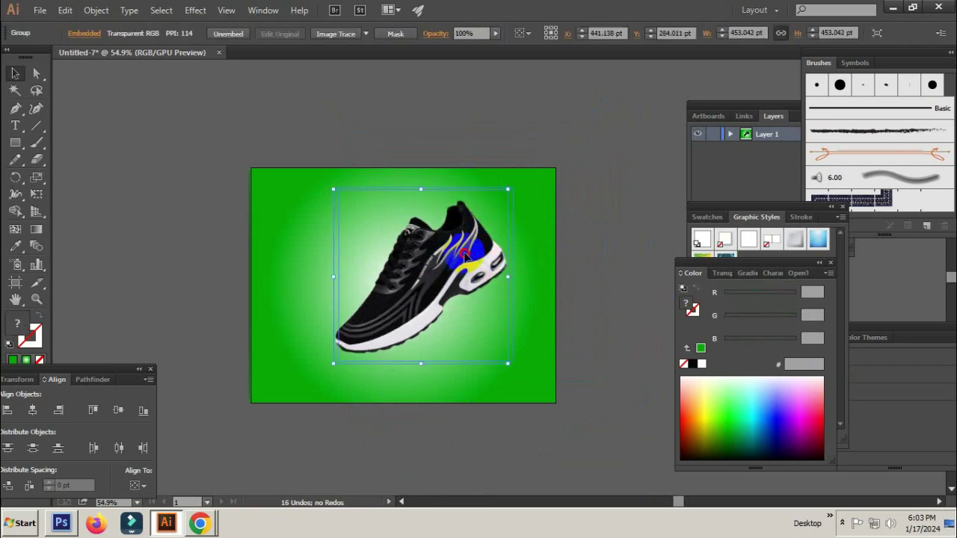
drag(463, 254, 468, 252)
click(545, 284)
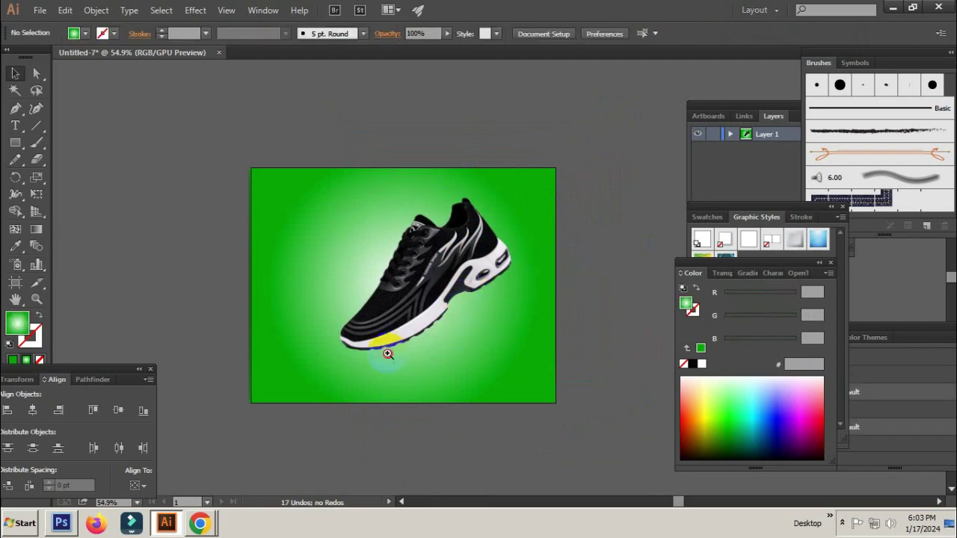
drag(388, 353, 530, 264)
Draw a flat ellipse under the sole filled with a reversed Super Soft Black Vignette.
click(15, 142)
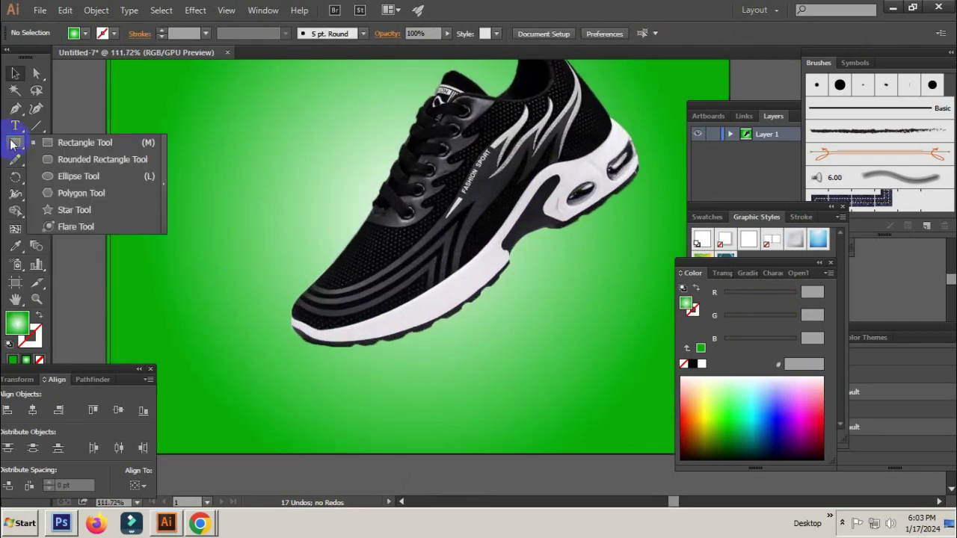
click(87, 176)
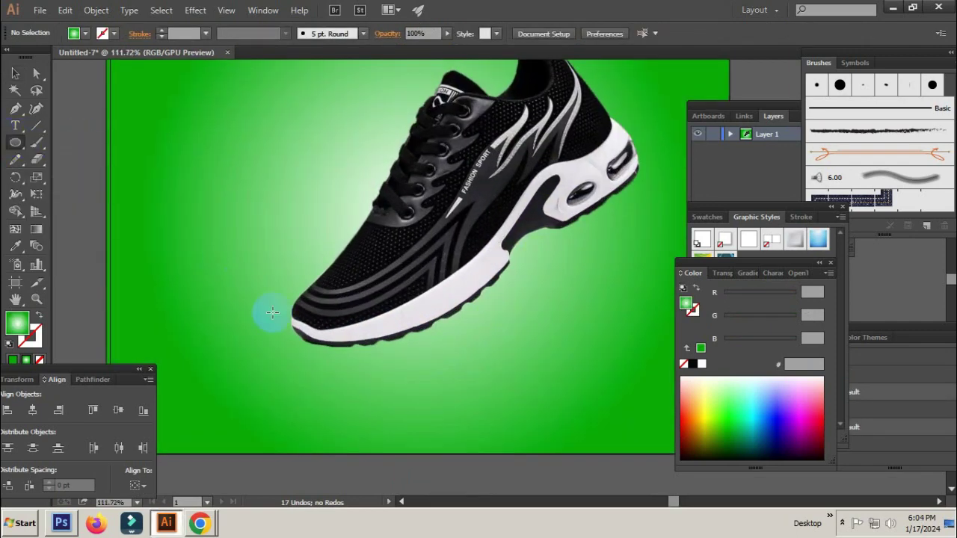
drag(429, 374, 551, 370)
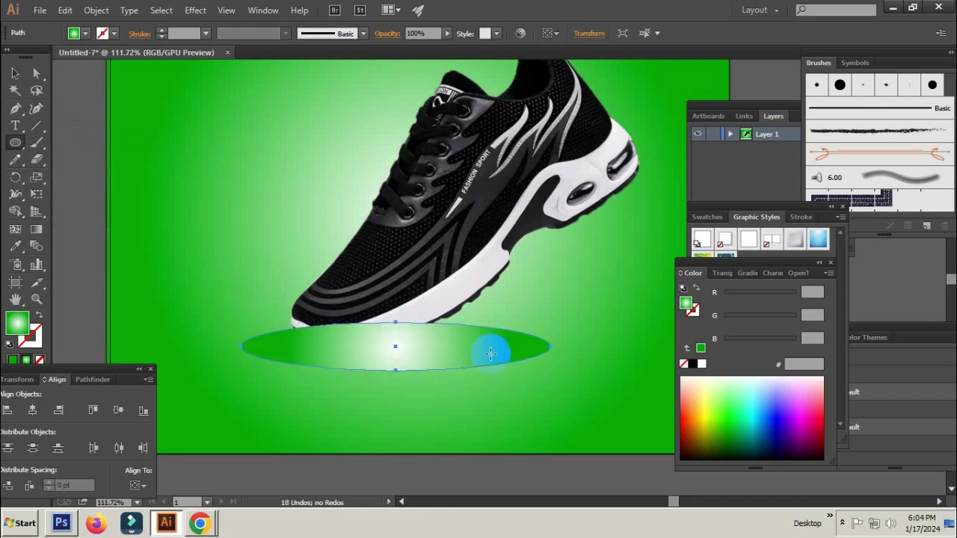
click(749, 273)
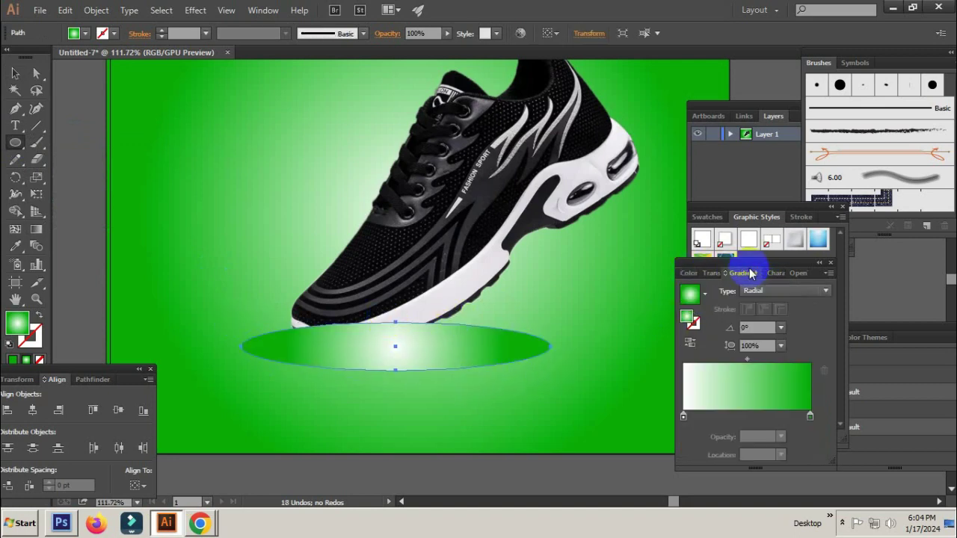
click(703, 294)
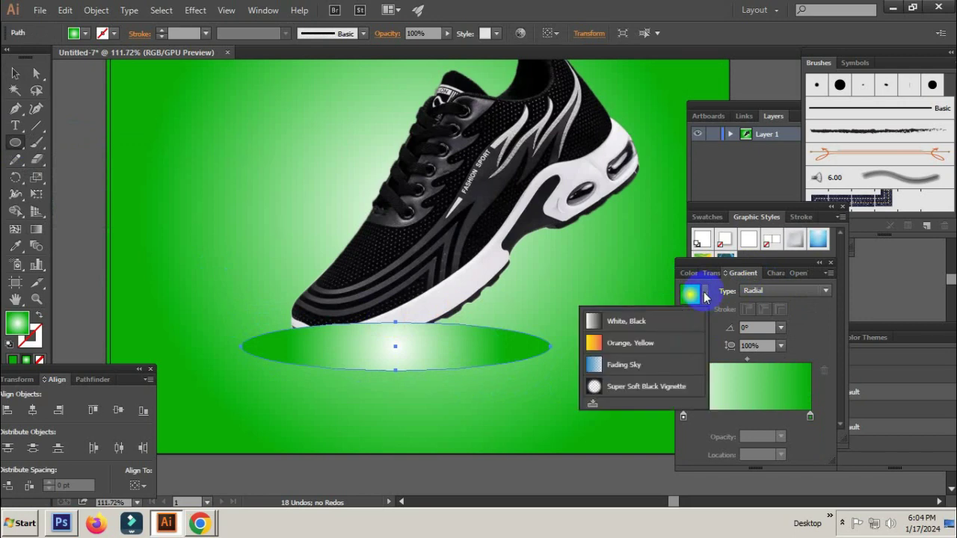
click(670, 386)
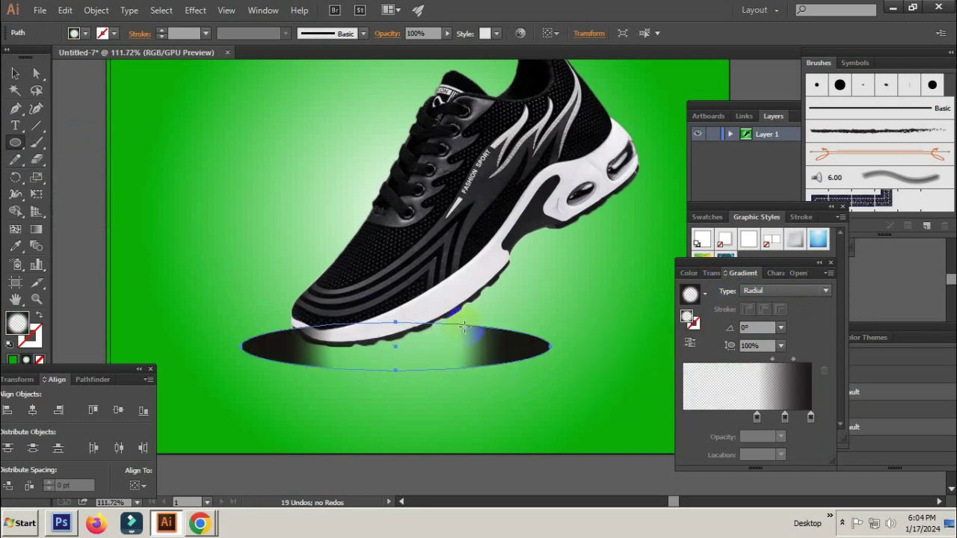
click(691, 342)
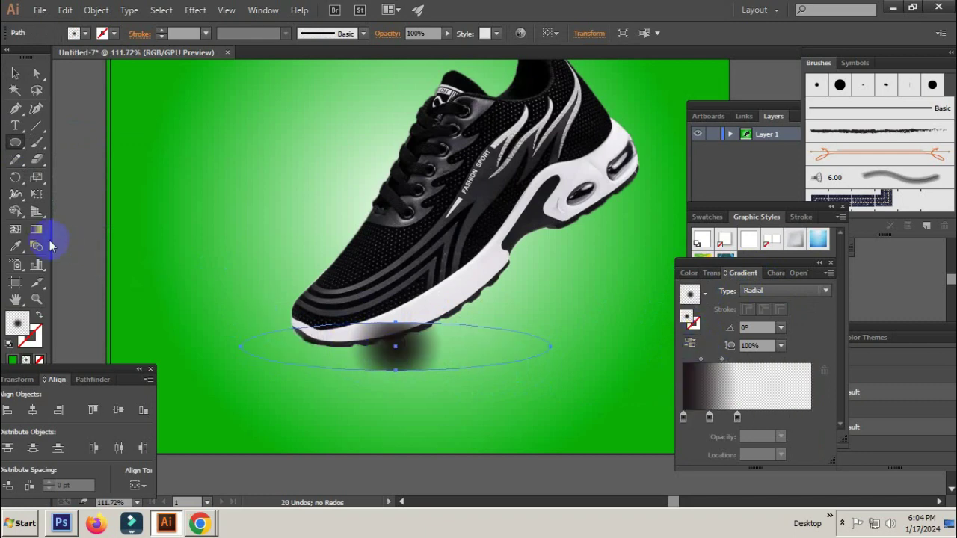
Squash the ellipse's radial gradient into a soft oval shadow.
click(37, 230)
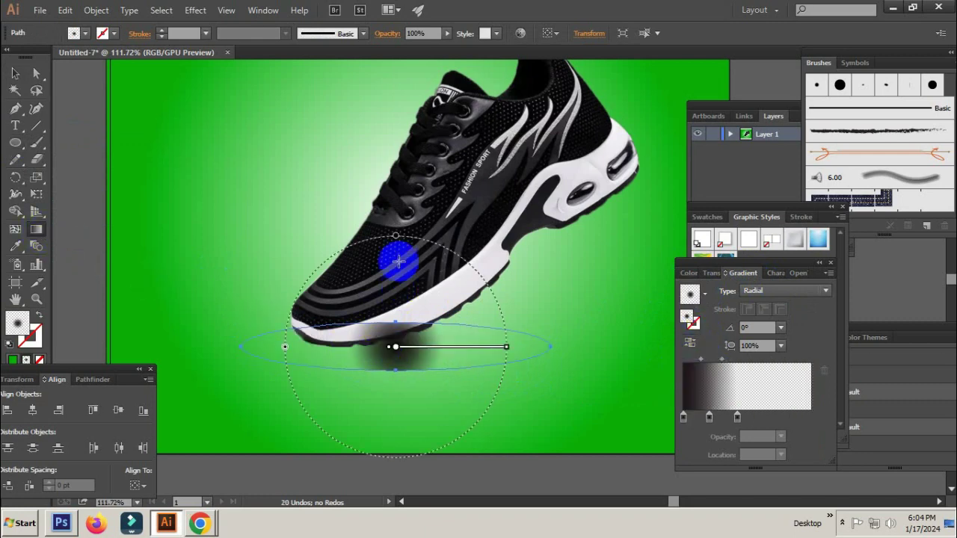
drag(396, 238, 395, 325)
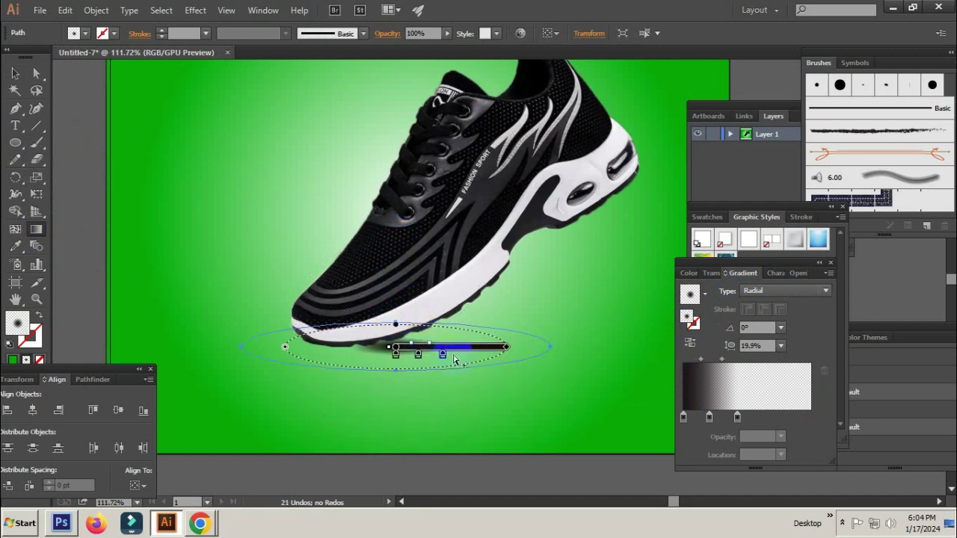
drag(446, 357, 502, 358)
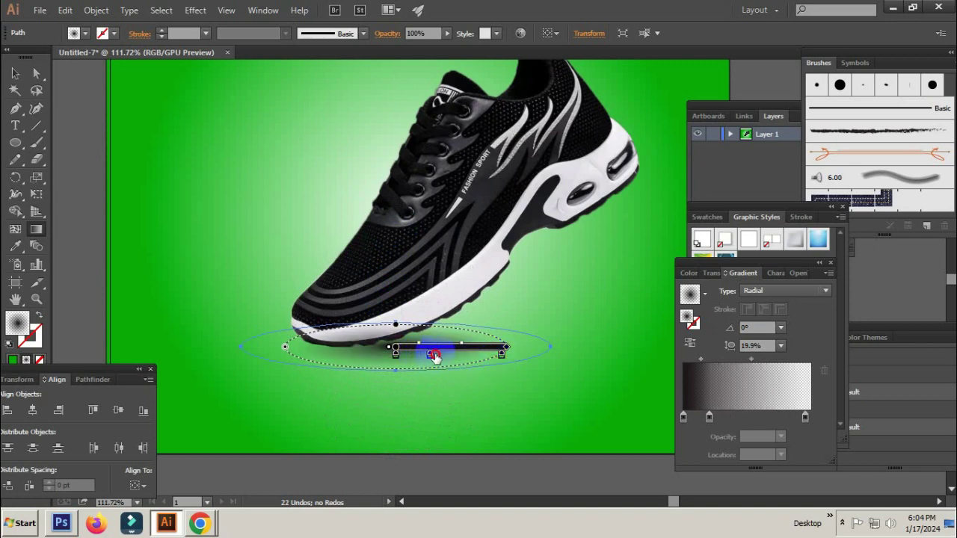
mouse_move(418, 356)
mouse_down()
mouse_move(439, 356)
mouse_move(402, 357)
mouse_move(464, 356)
mouse_move(452, 356)
mouse_up()
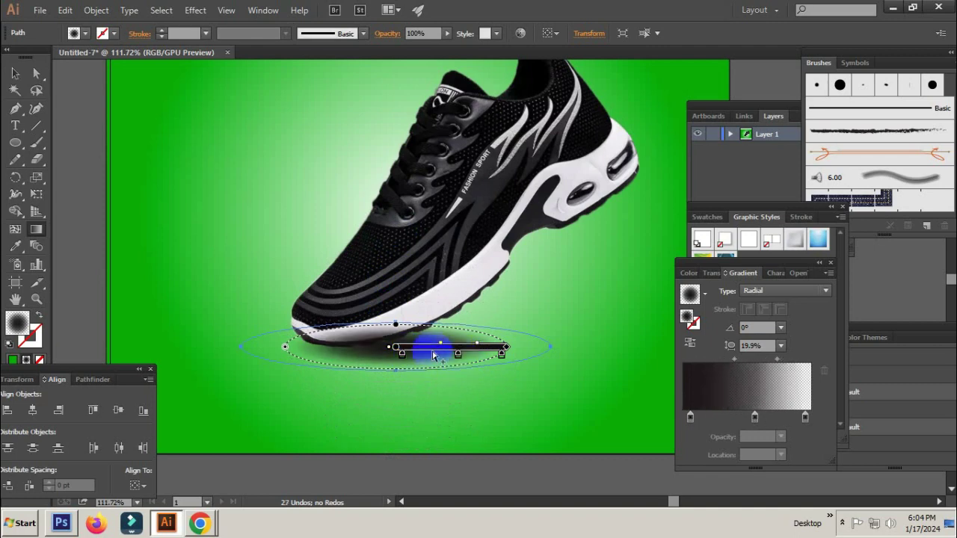
Send the shadow backward behind the shoe and reposition the shoe above it.
click(15, 73)
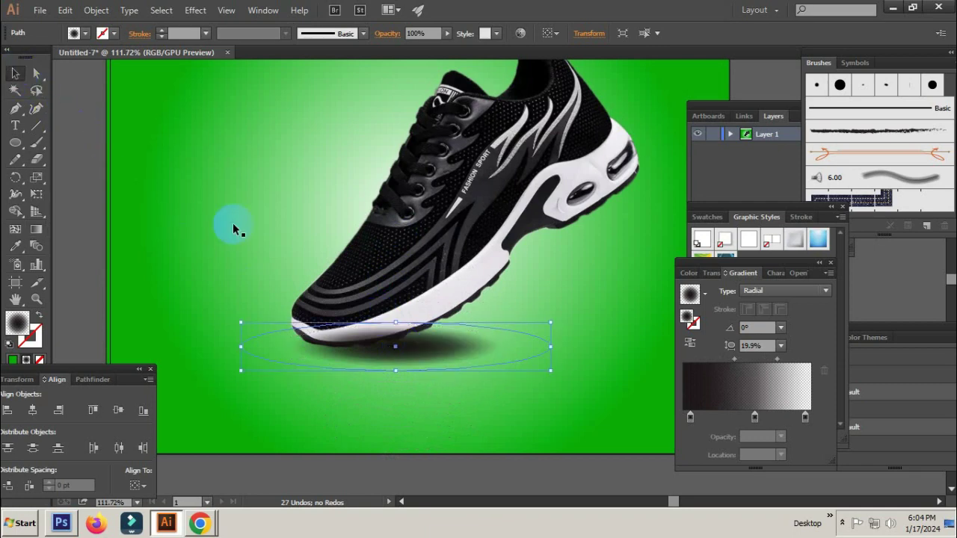
right_click(417, 347)
mouse_move(448, 323)
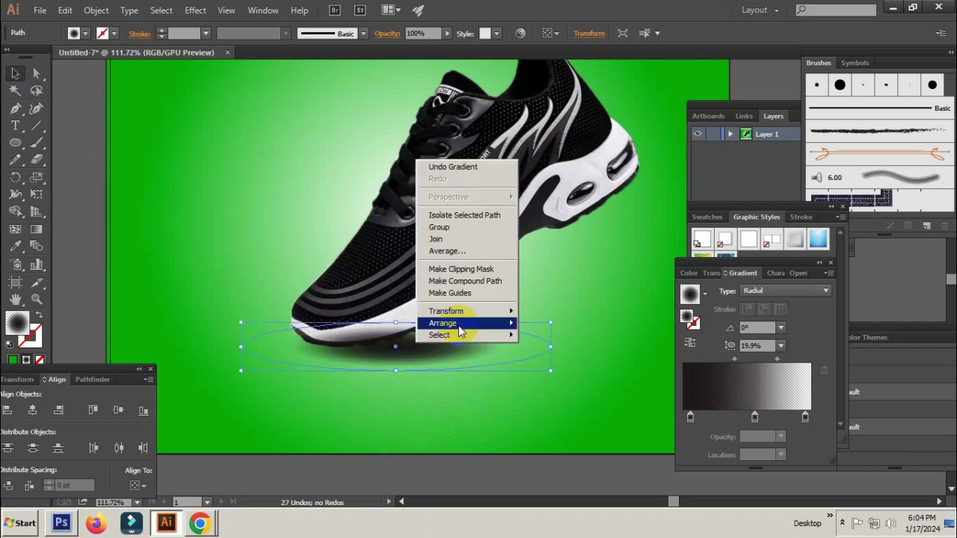
click(571, 348)
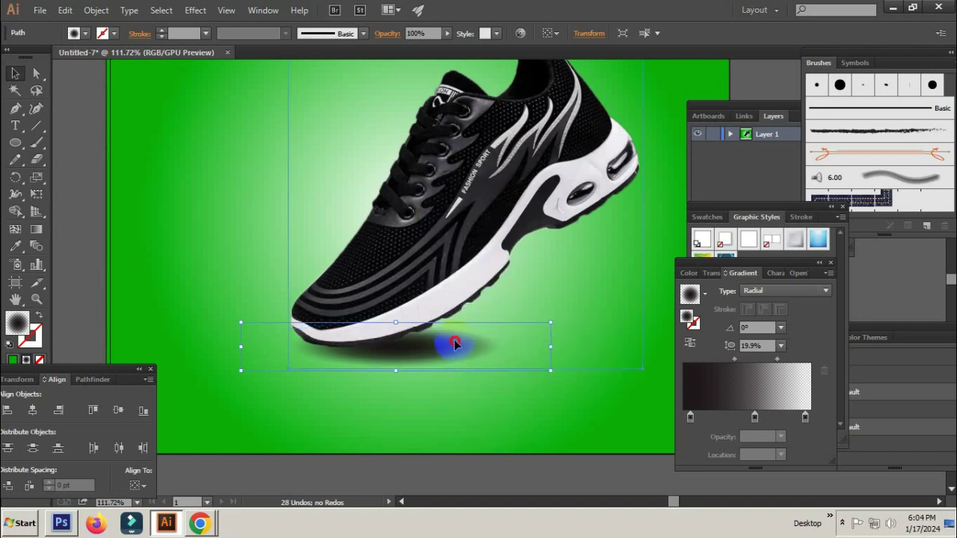
mouse_move(444, 341)
mouse_down()
mouse_move(406, 288)
mouse_move(423, 299)
mouse_move(394, 277)
mouse_up()
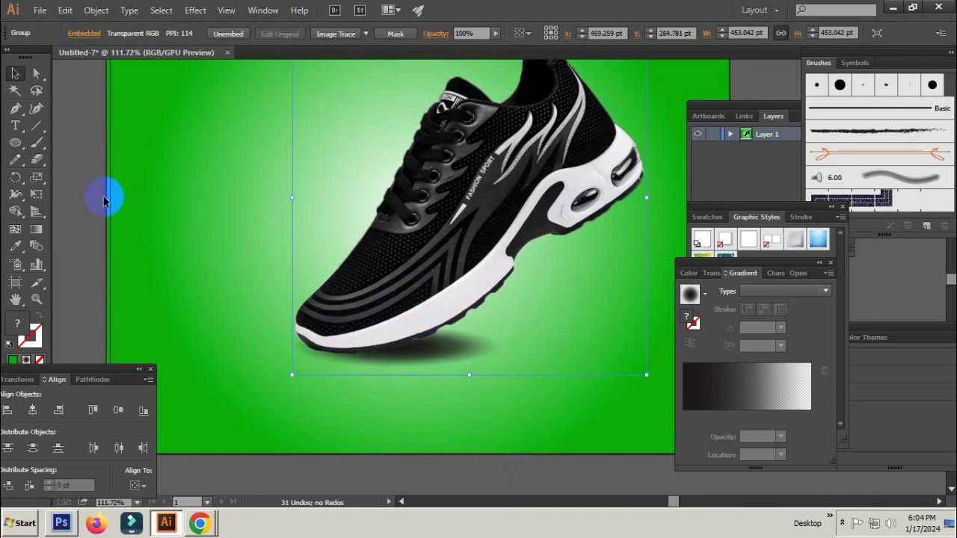
drag(416, 261, 426, 258)
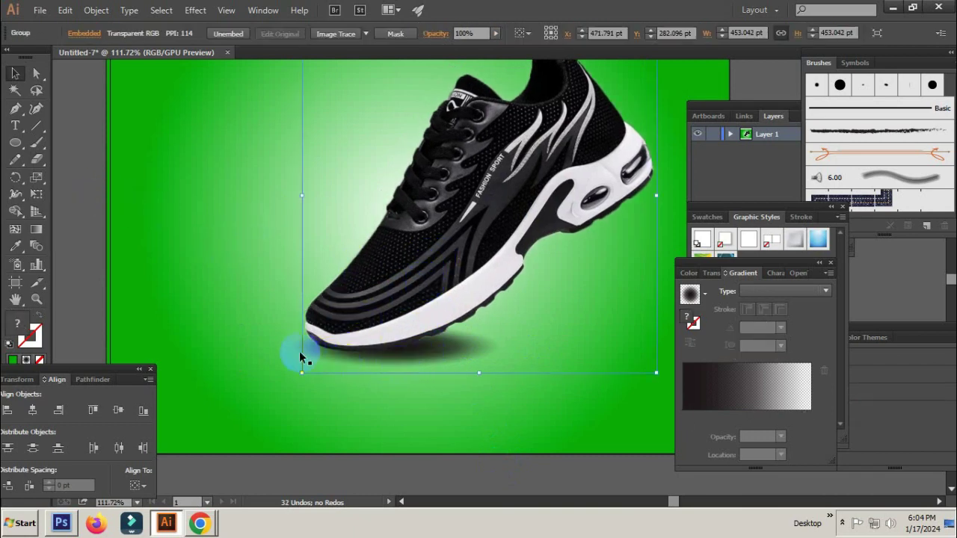
Widen the shadow ellipse to match the shoe and shift it slightly left.
click(353, 356)
drag(553, 347, 637, 346)
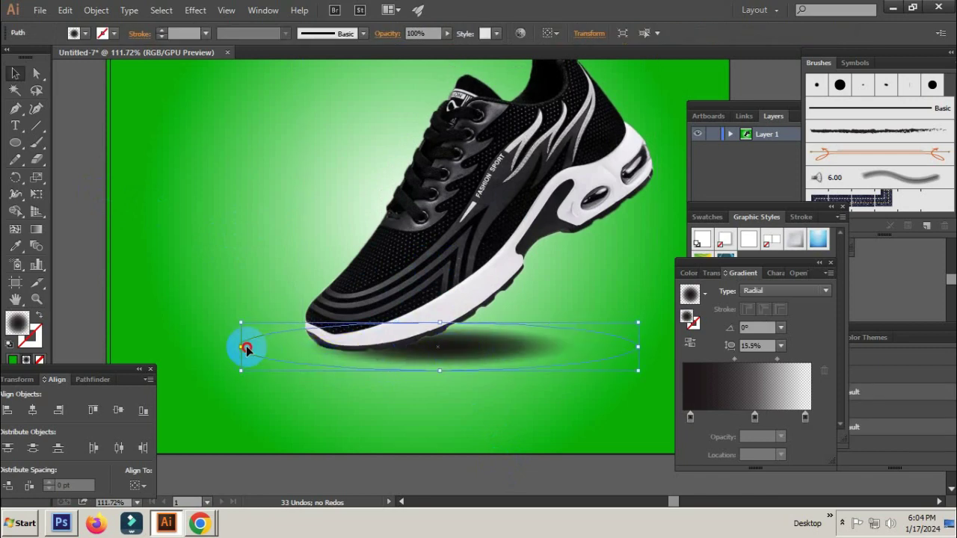
drag(246, 346, 227, 343)
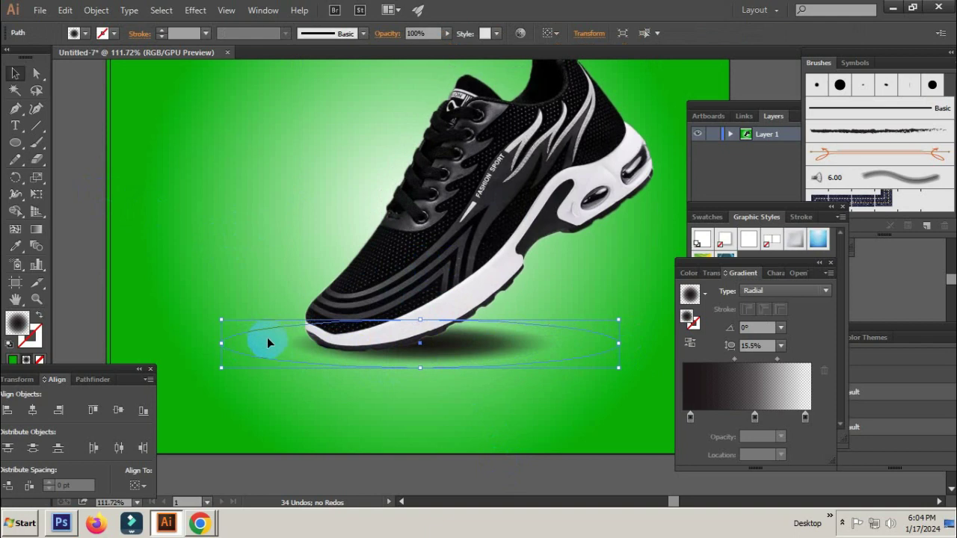
click(465, 298)
key(ctrl+minus)
key(ctrl+minus)
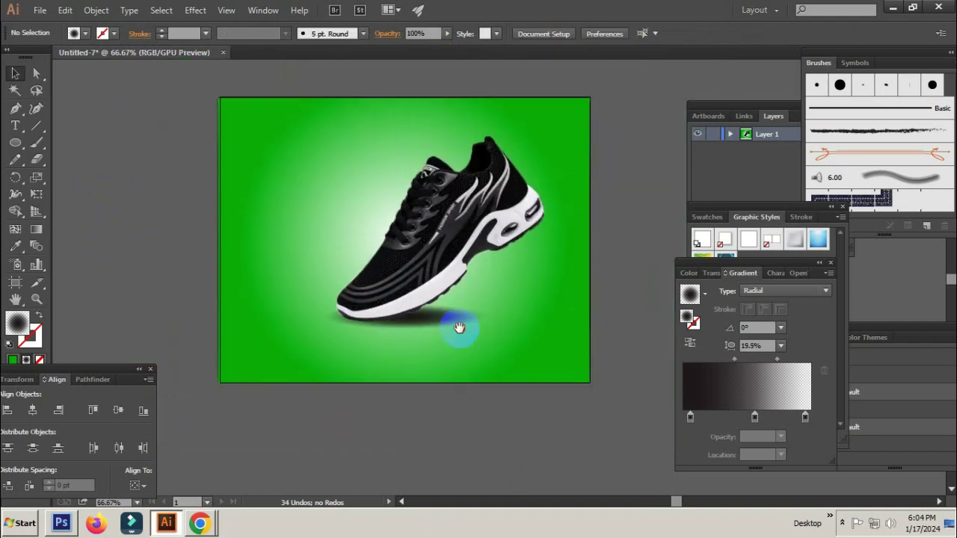
Move the artboard lower in the view and pick the Type tool.
drag(459, 327, 457, 329)
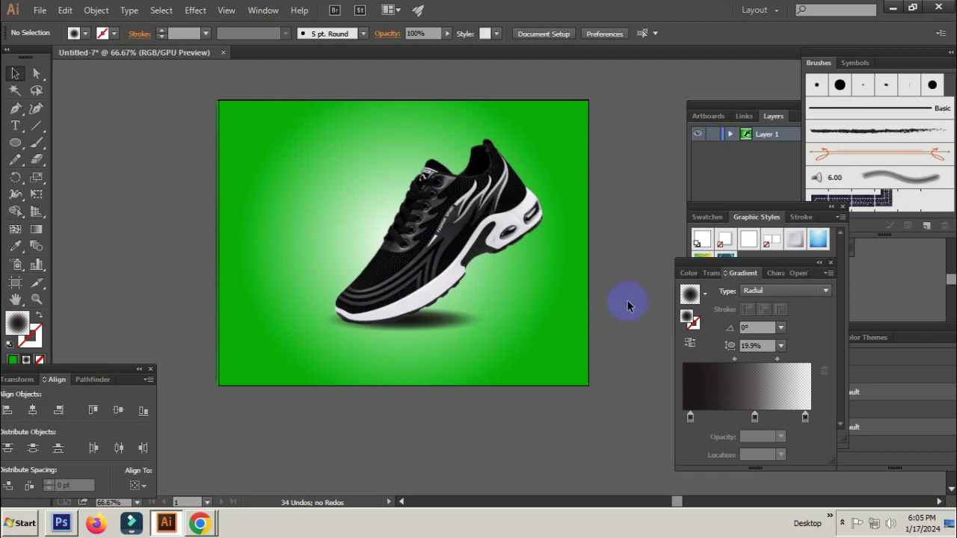
mouse_move(467, 239)
mouse_down()
mouse_move(444, 314)
mouse_move(457, 302)
mouse_up()
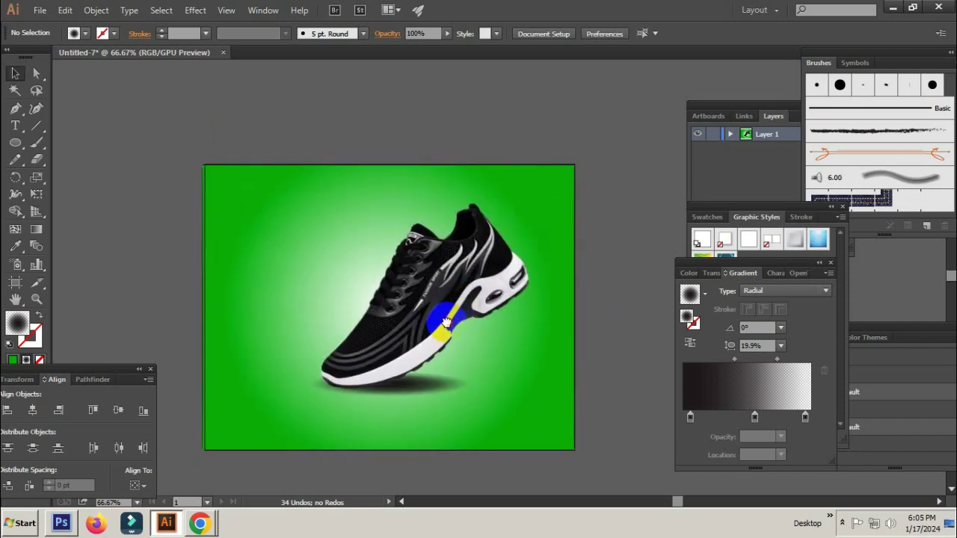
click(16, 127)
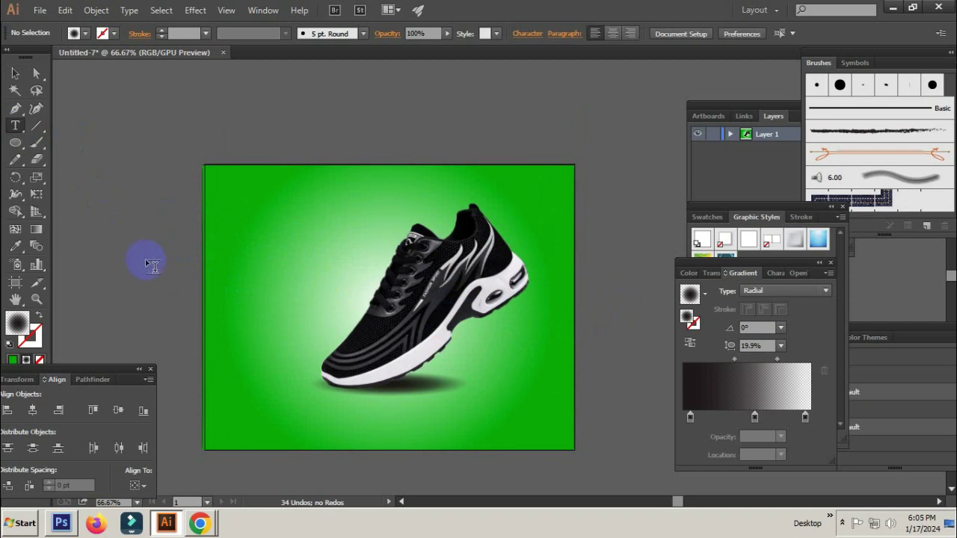
Add placeholder text, enlarge it to about 73 pt, and move it top-left.
click(243, 245)
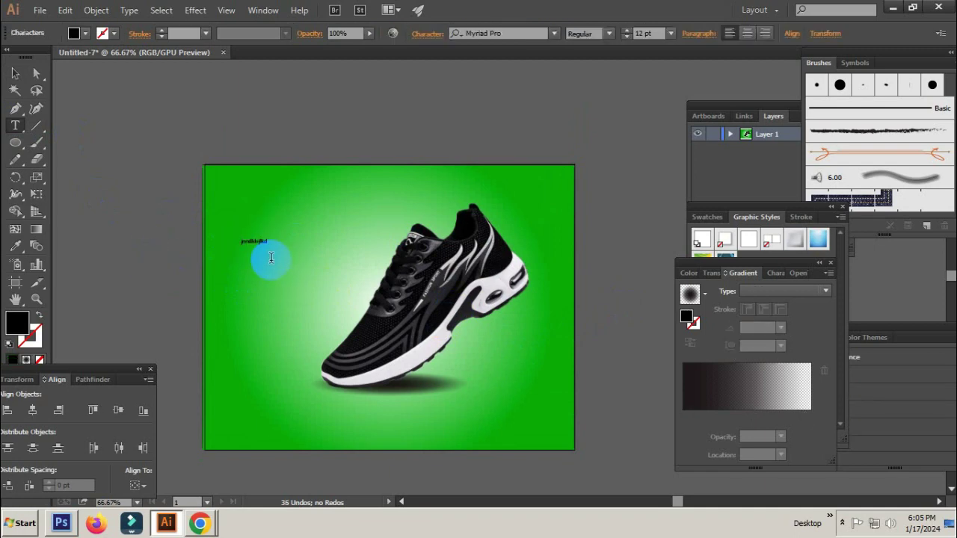
key(Escape)
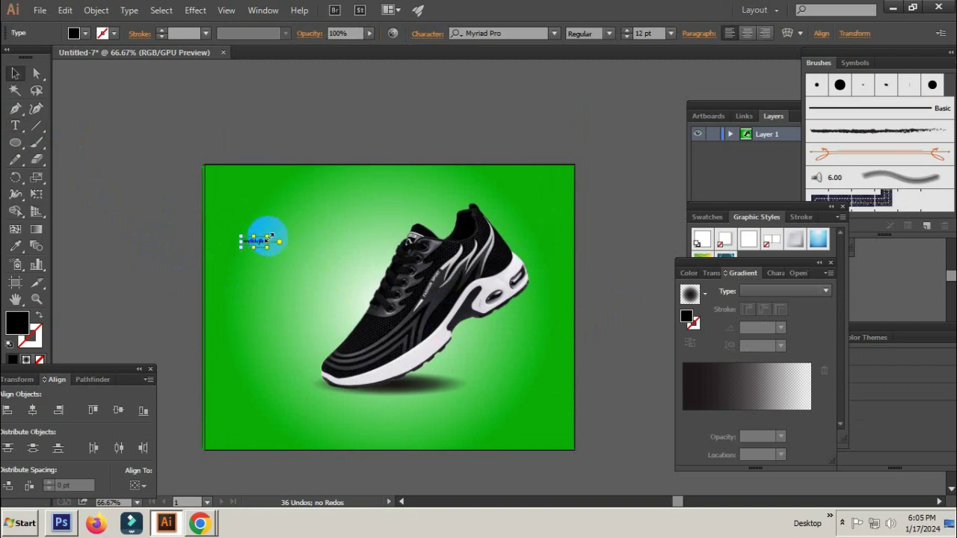
drag(269, 236, 327, 175)
drag(274, 228, 320, 214)
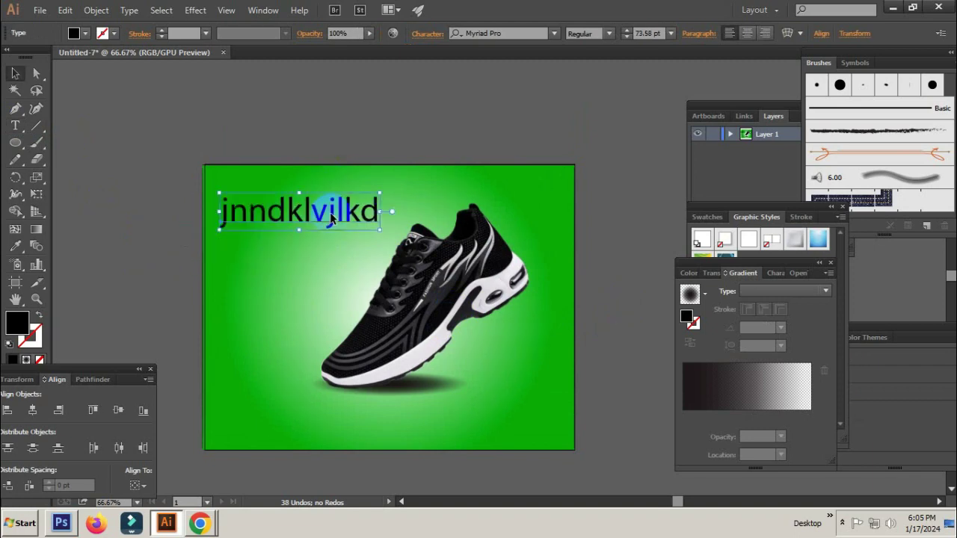
Retype the text as 'Smart Shoes' with capital S on both words.
double_click(331, 213)
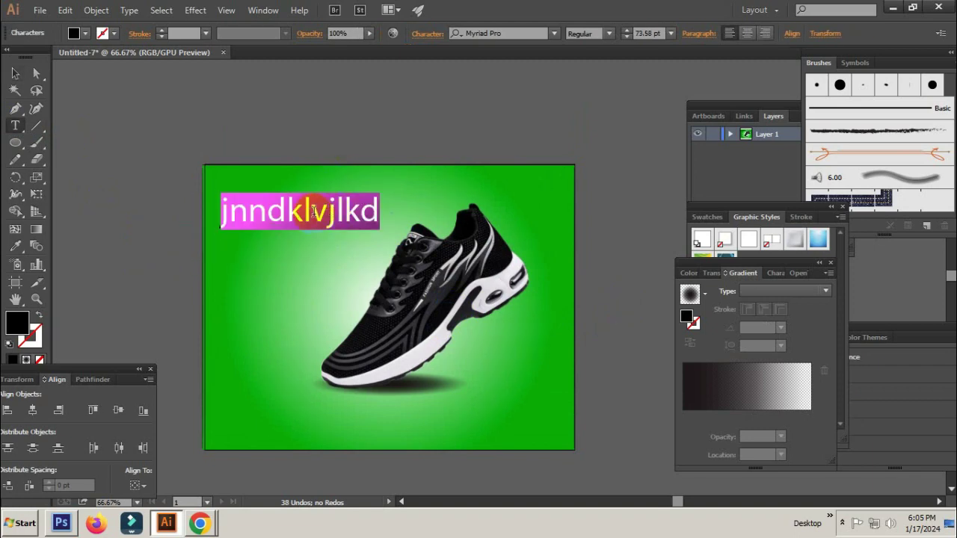
text(Smart Shoes)
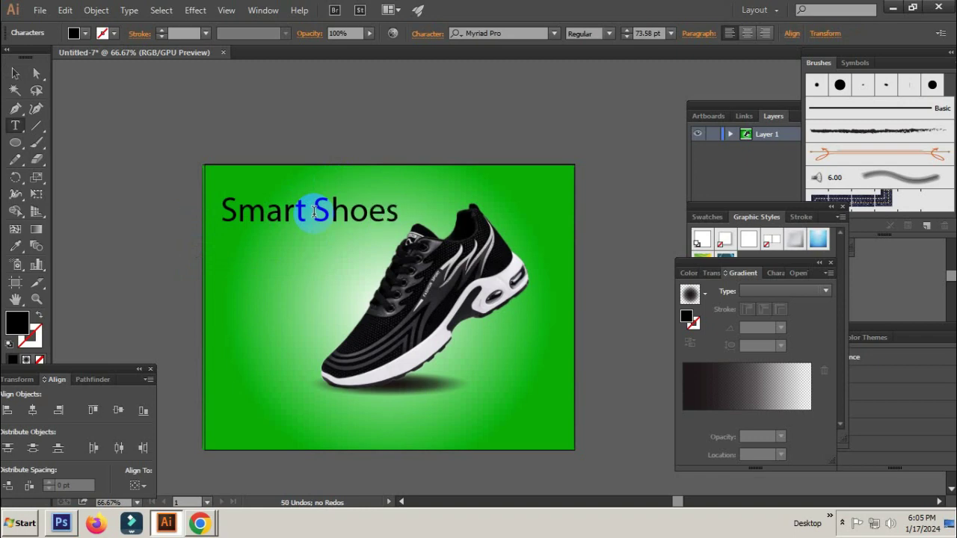
click(298, 212)
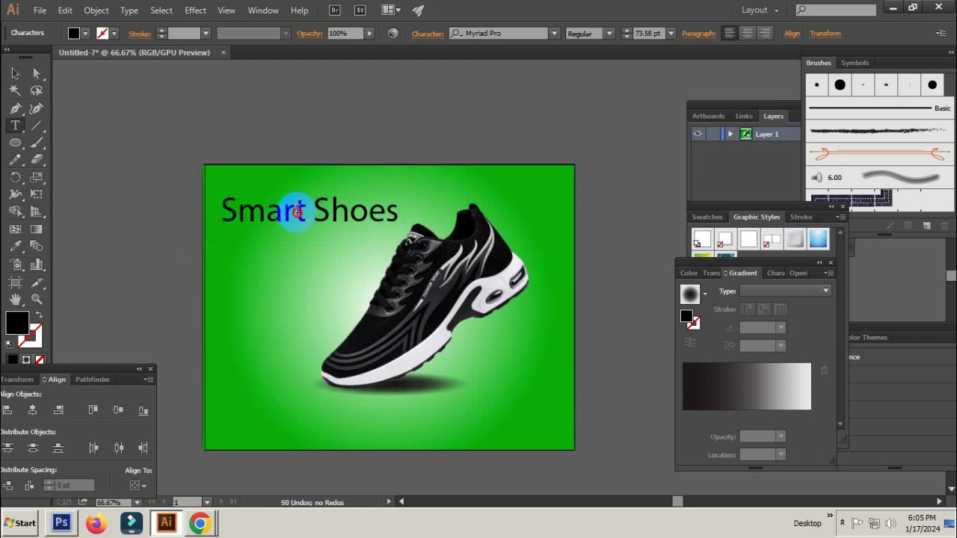
double_click(298, 212)
text(smart shoes)
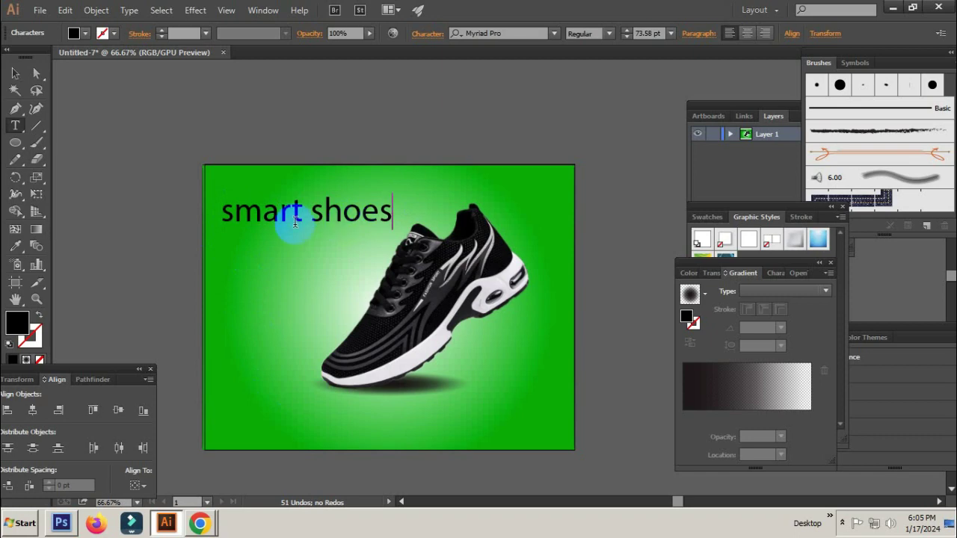
drag(228, 212, 222, 209)
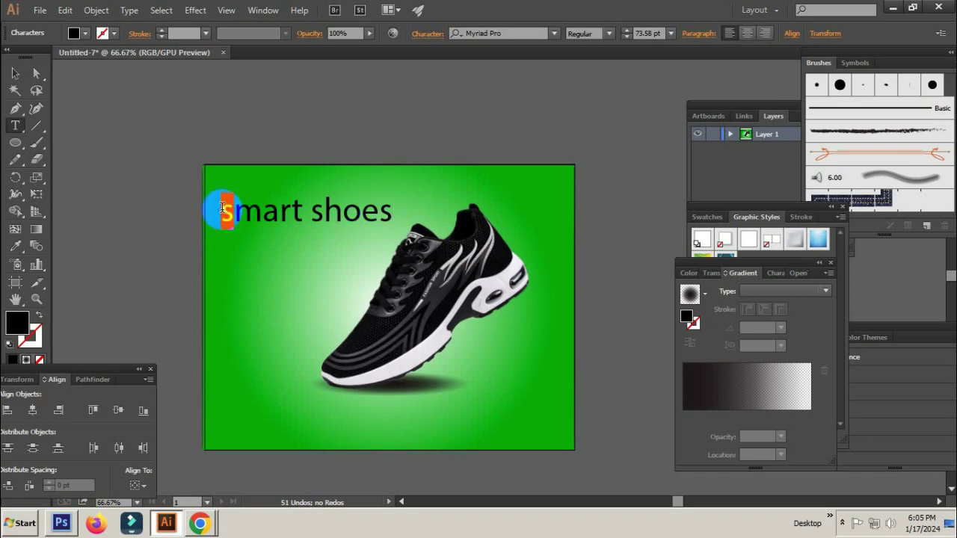
text(S)
drag(311, 212, 327, 213)
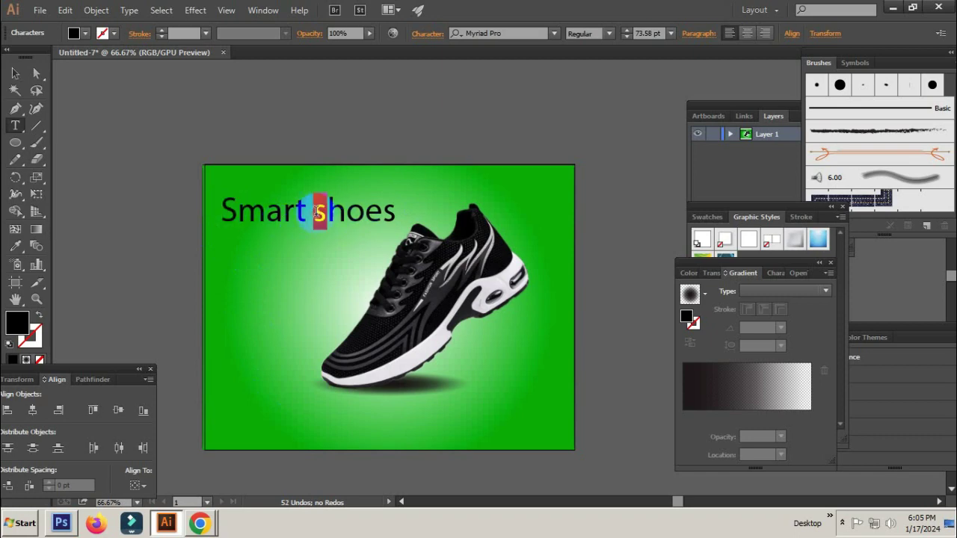
text(S)
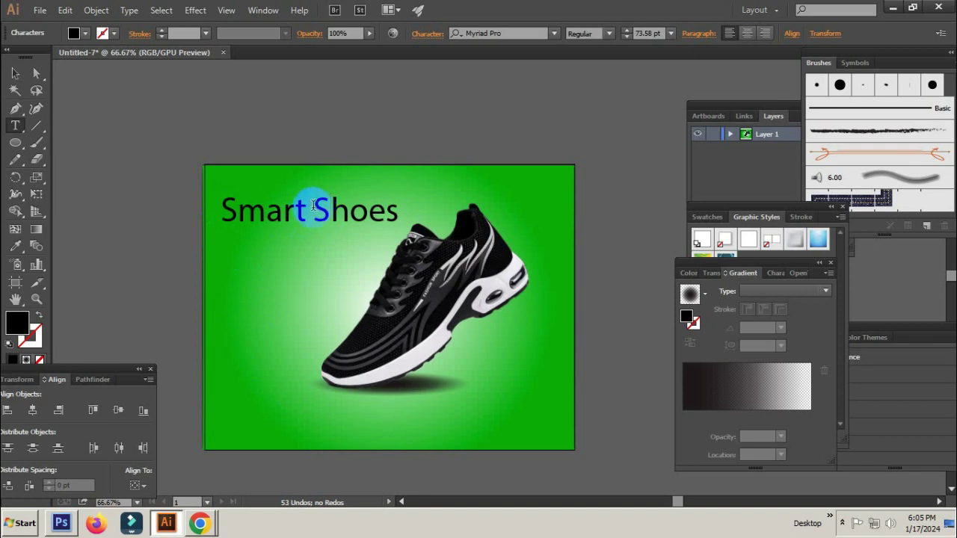
Put 'Shoes' on its own line and enlarge the headline to about 119 pt.
key(BackSpace)
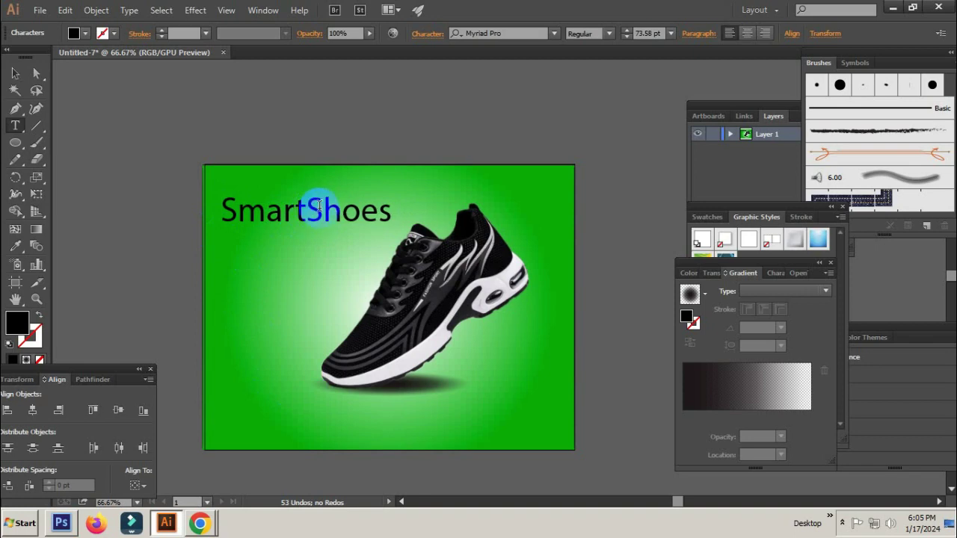
key(Return)
key(Escape)
drag(290, 234, 307, 248)
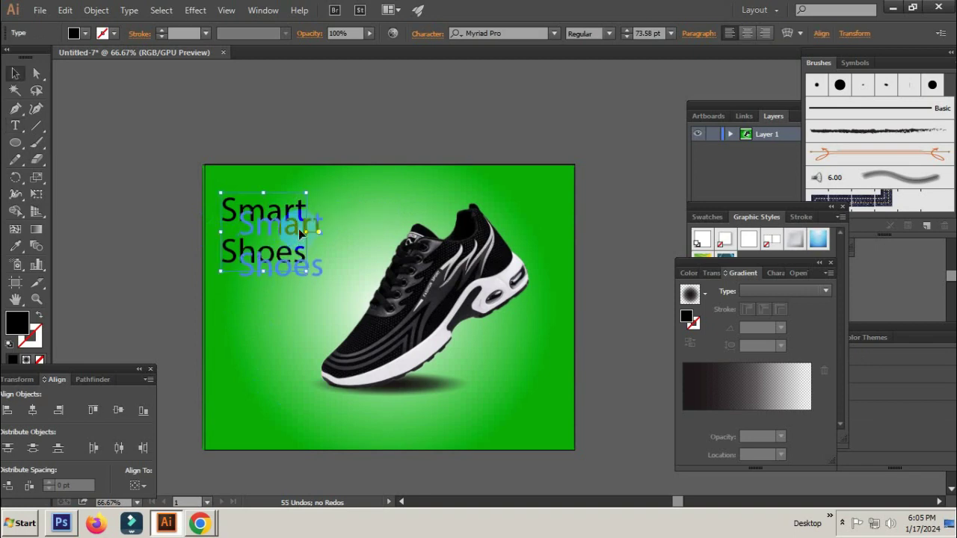
mouse_move(323, 207)
mouse_down()
mouse_move(356, 182)
mouse_move(333, 208)
mouse_move(355, 195)
mouse_up()
Select the Smart Shoes headline and bring up the Appearance panel.
click(357, 306)
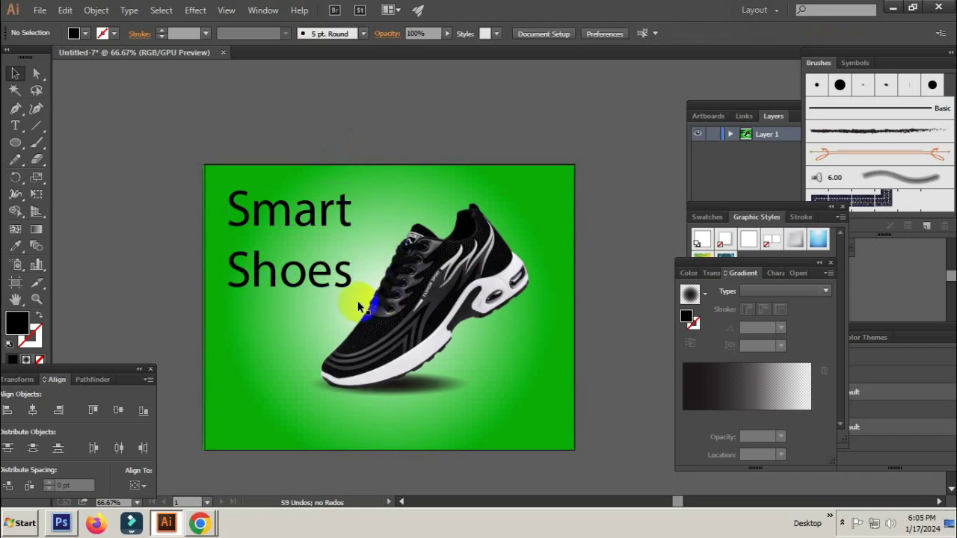
click(339, 230)
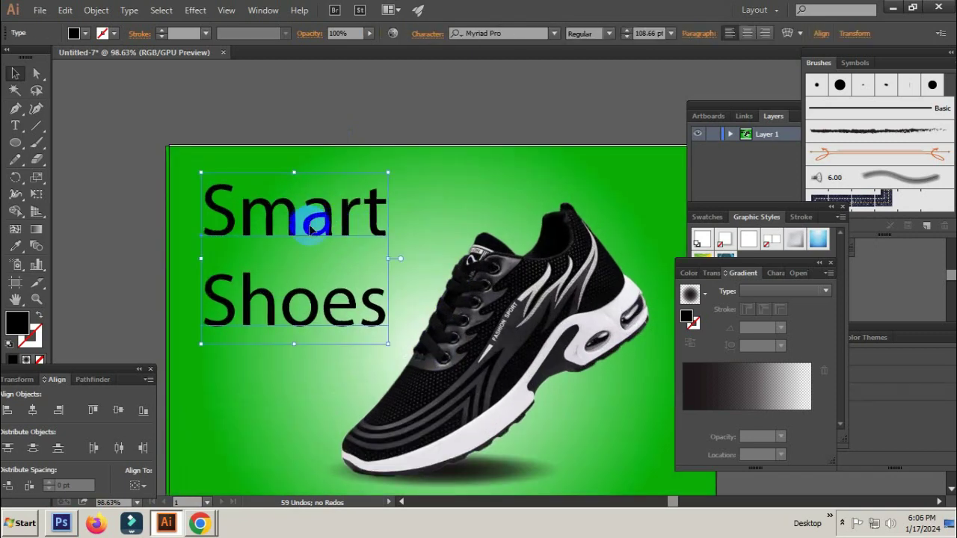
click(262, 11)
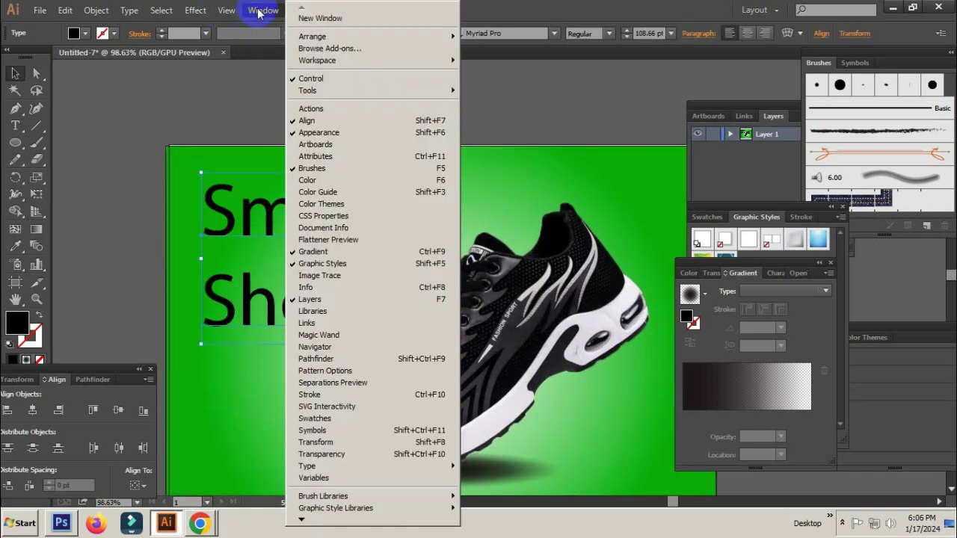
click(337, 133)
drag(856, 329, 790, 216)
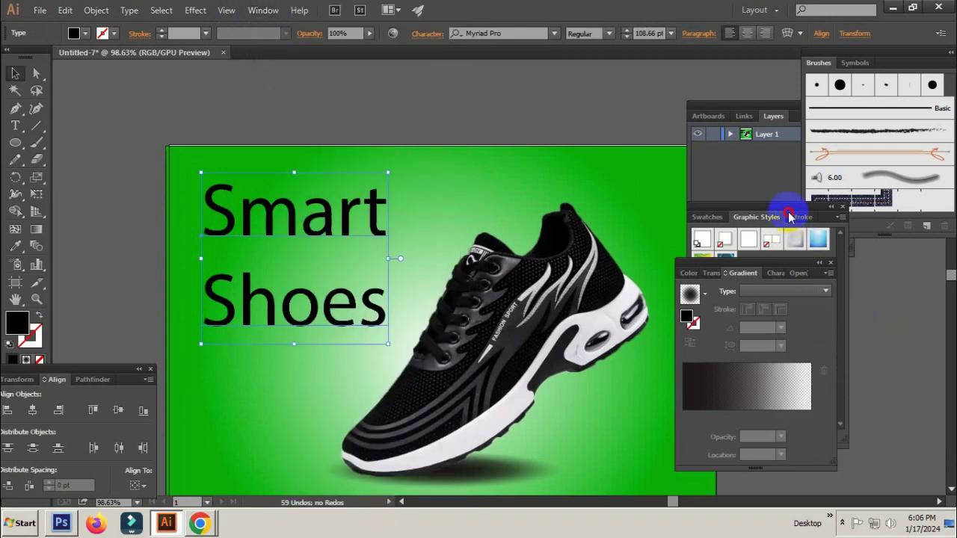
click(783, 238)
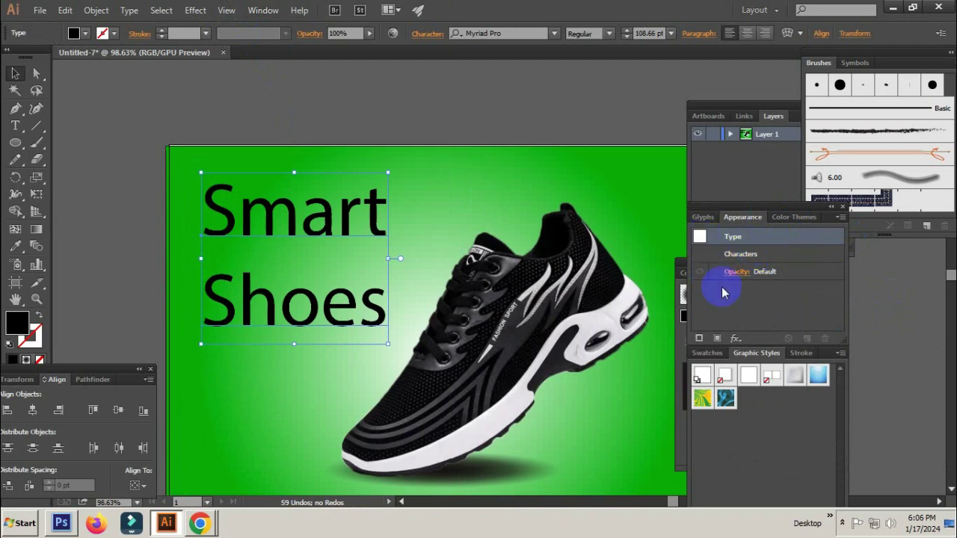
Add a new fill and stroke to the headline and stack the fill above the stroke.
click(716, 340)
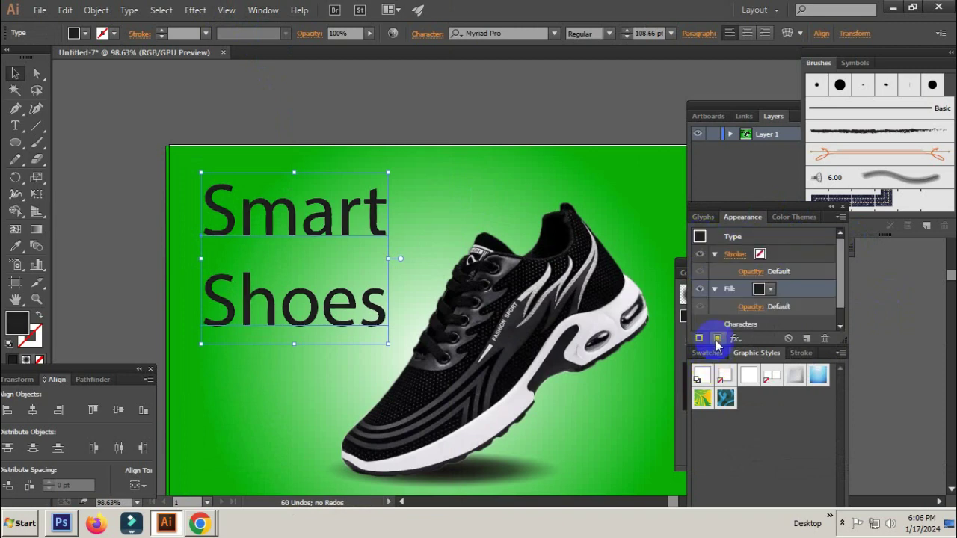
click(789, 255)
drag(764, 314, 752, 327)
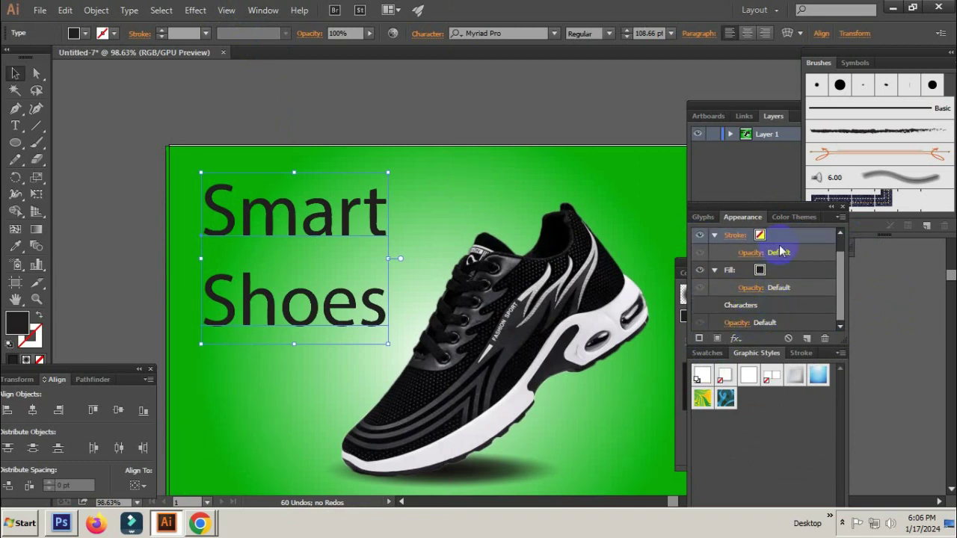
mouse_move(783, 239)
mouse_down()
mouse_move(738, 328)
mouse_move(778, 297)
mouse_move(758, 257)
mouse_move(742, 329)
mouse_move(766, 327)
mouse_up()
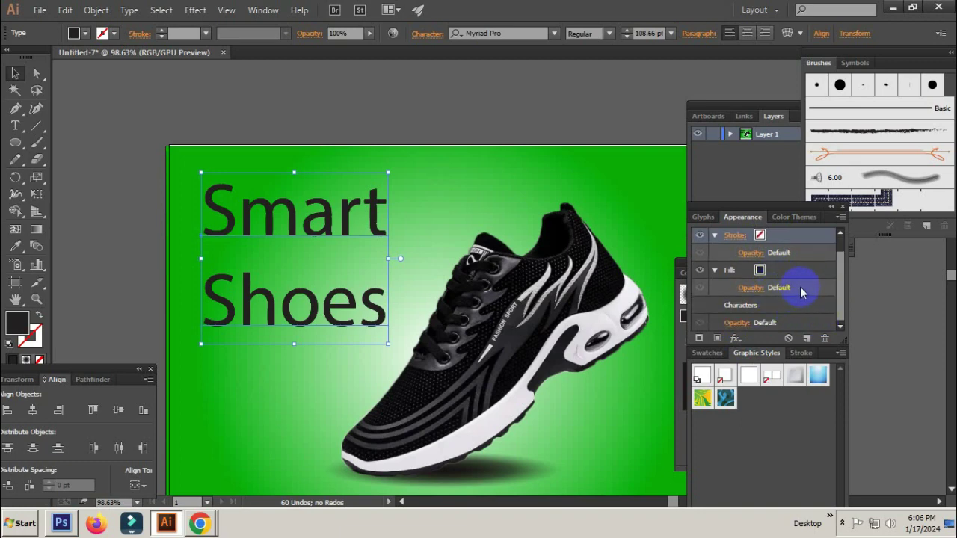
scroll(785, 239, up, 1)
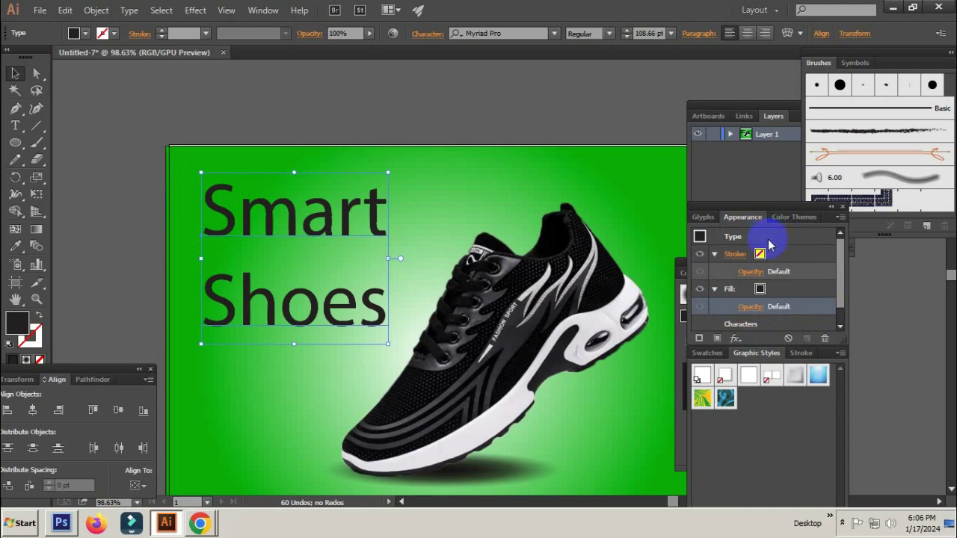
mouse_move(795, 297)
mouse_down()
mouse_move(781, 243)
mouse_move(777, 251)
mouse_up()
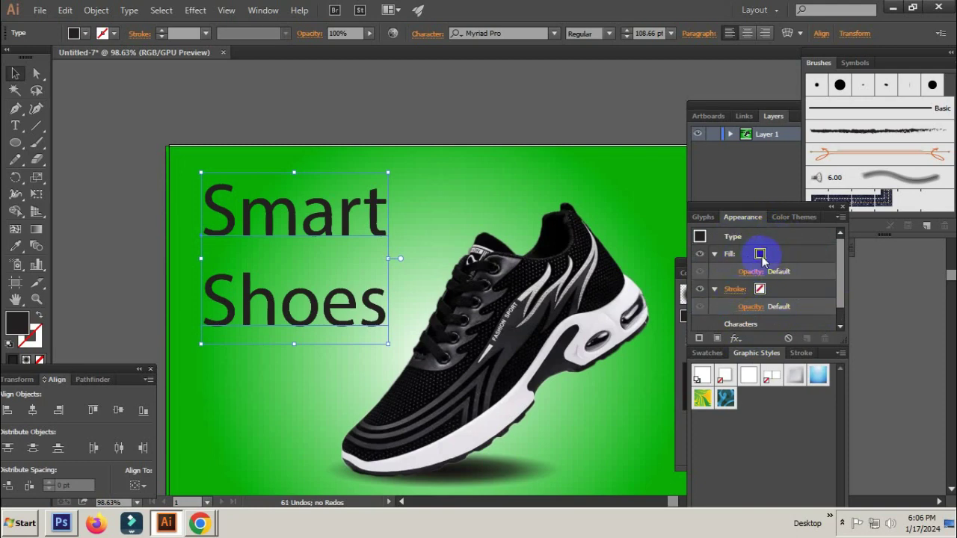
click(760, 255)
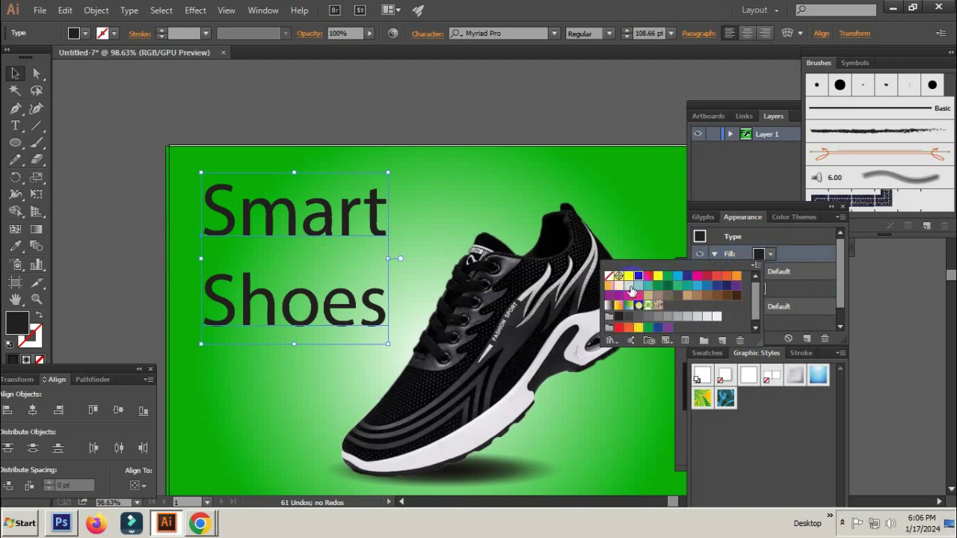
Try yellow-green and bright yellow fills on the headline, then light orange.
click(629, 287)
click(657, 276)
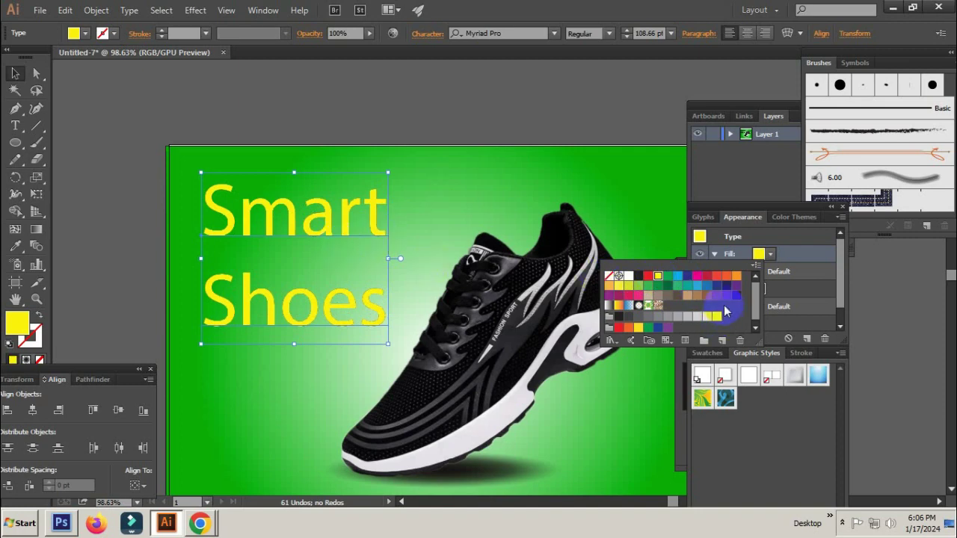
click(610, 286)
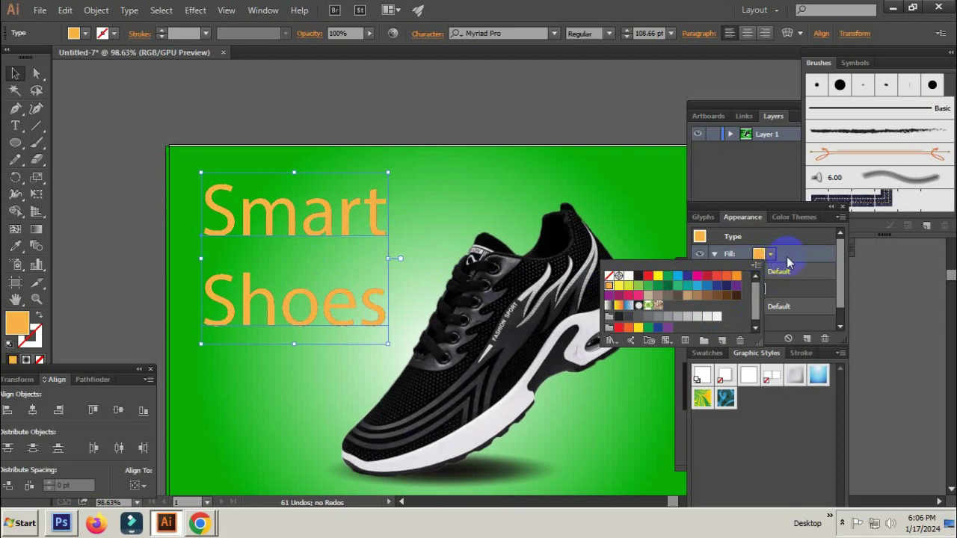
click(779, 236)
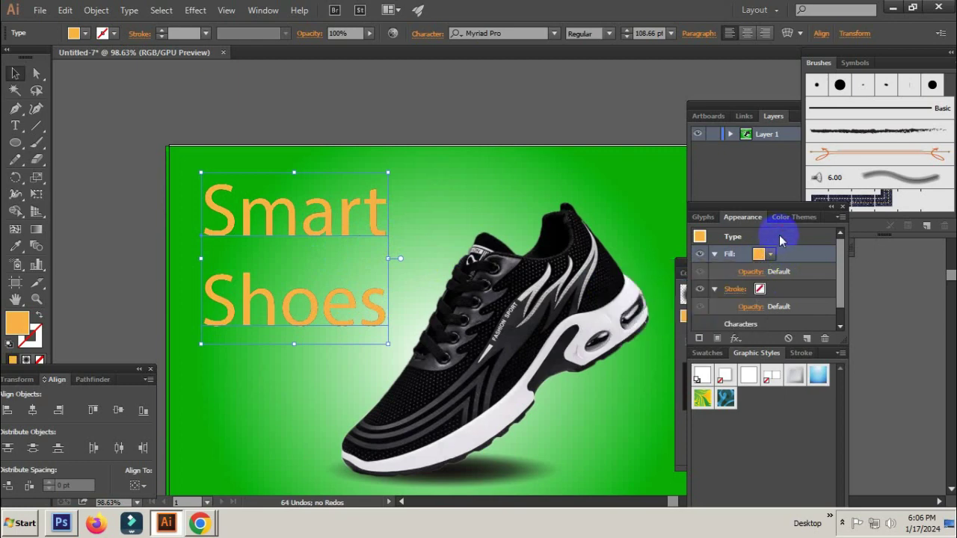
Select the headline's stroke entry and scroll through the Appearance panel.
click(759, 289)
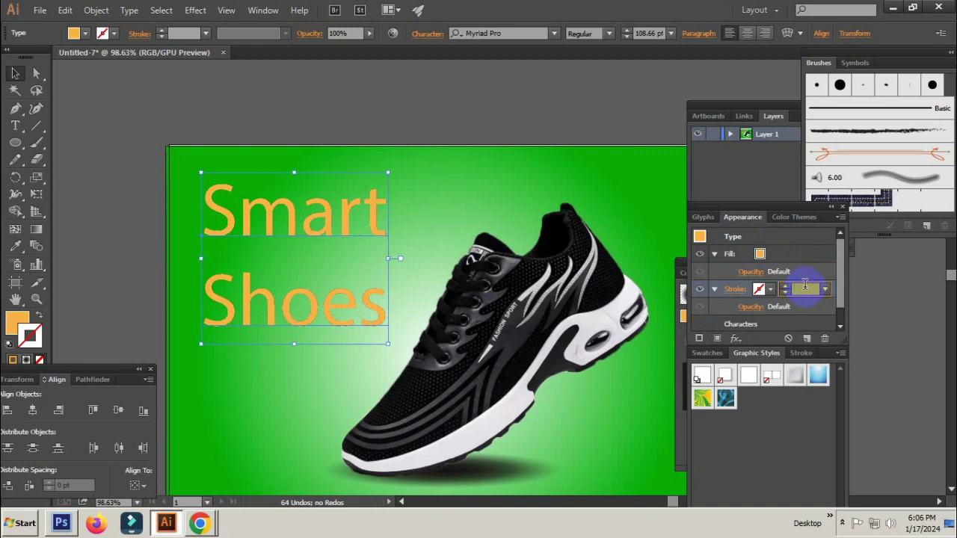
scroll(805, 284, up, 2)
scroll(805, 285, up, 3)
scroll(804, 284, up, 3)
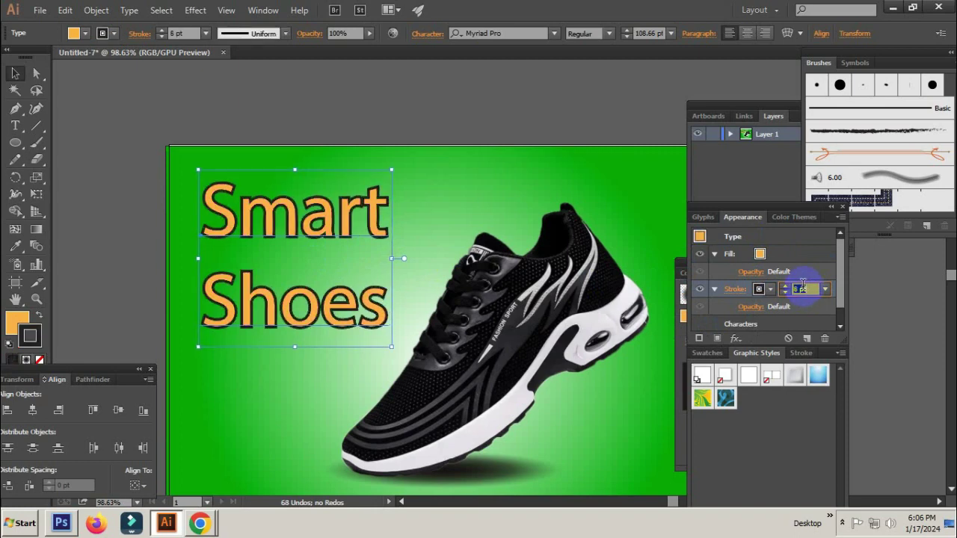
scroll(802, 283, up, 4)
scroll(802, 284, up, 3)
scroll(802, 287, up, 2)
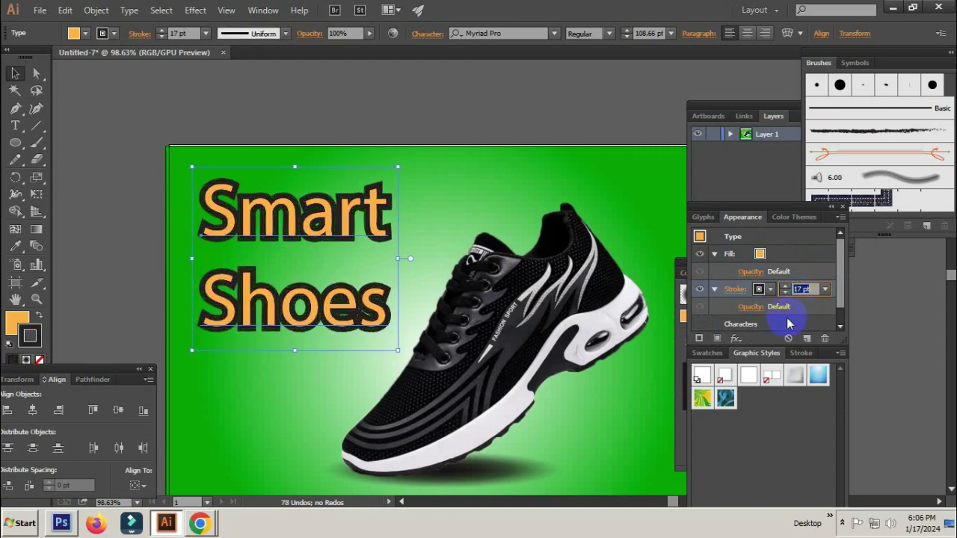
scroll(804, 308, up, 1)
scroll(813, 302, up, 1)
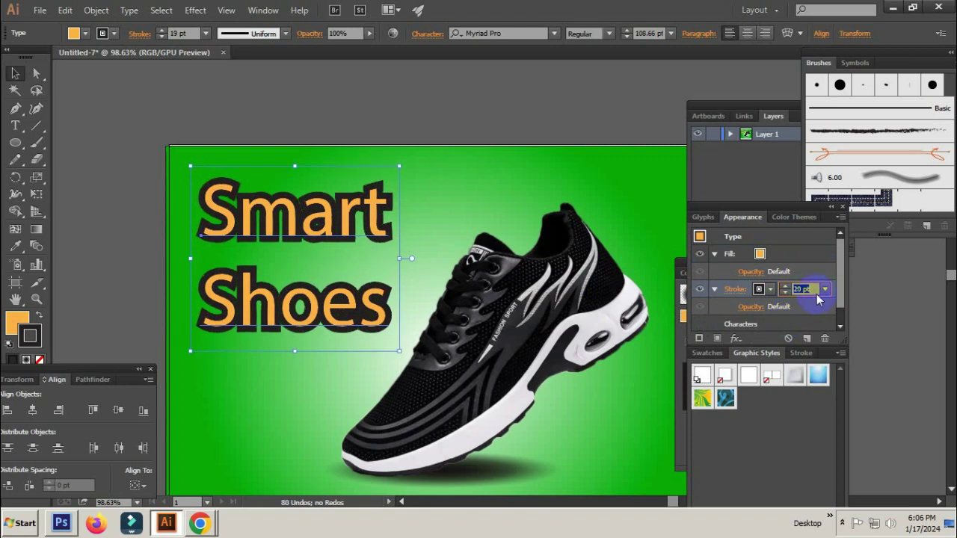
scroll(818, 300, up, 2)
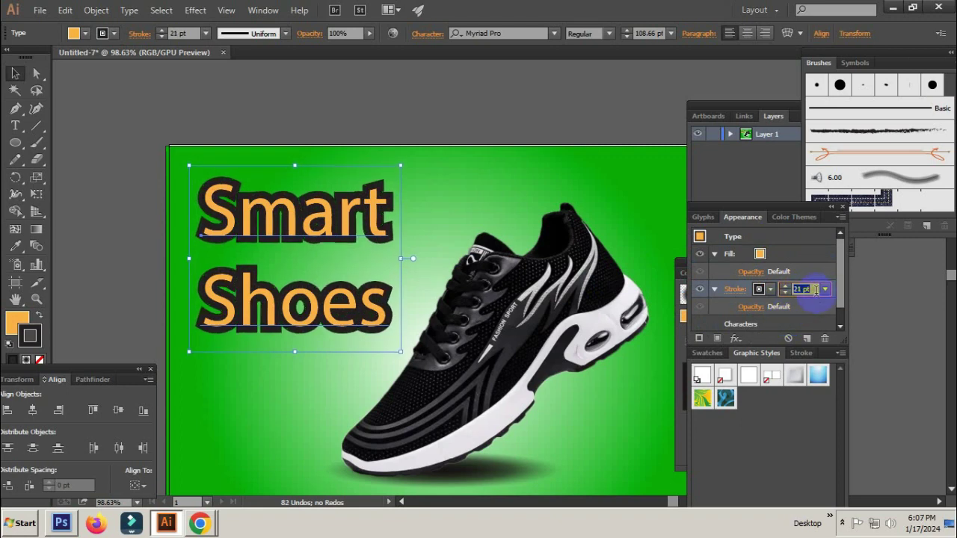
Compare yellow and orange fills again and settle on orange for the headline.
click(759, 255)
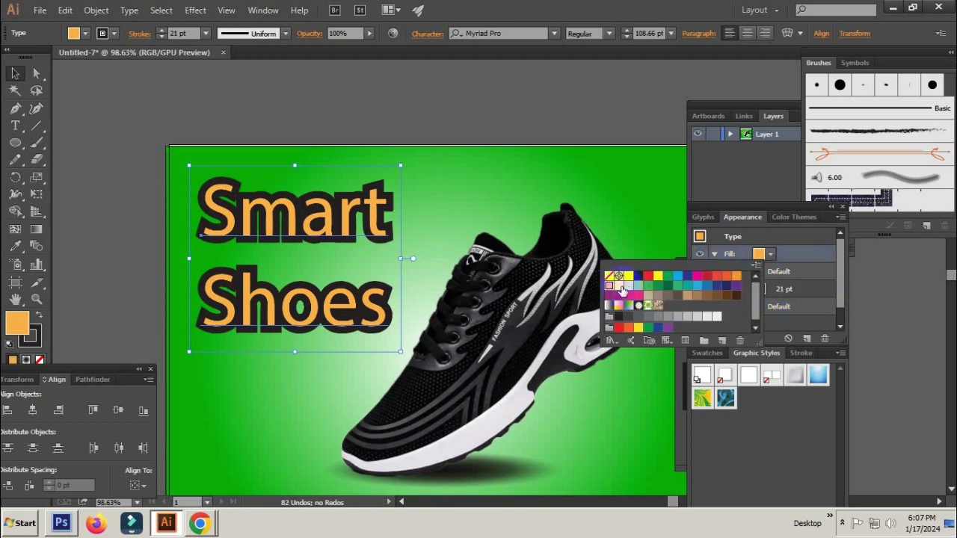
click(627, 287)
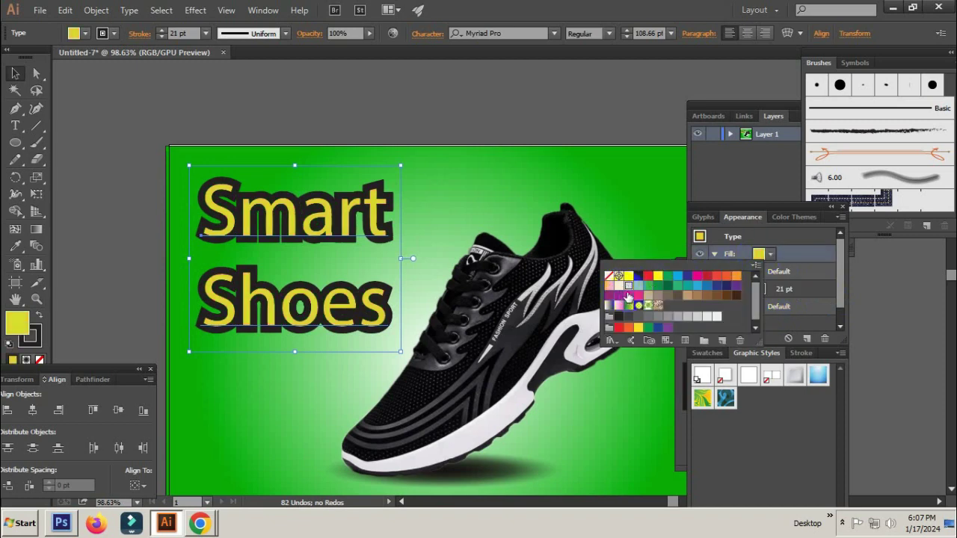
click(737, 275)
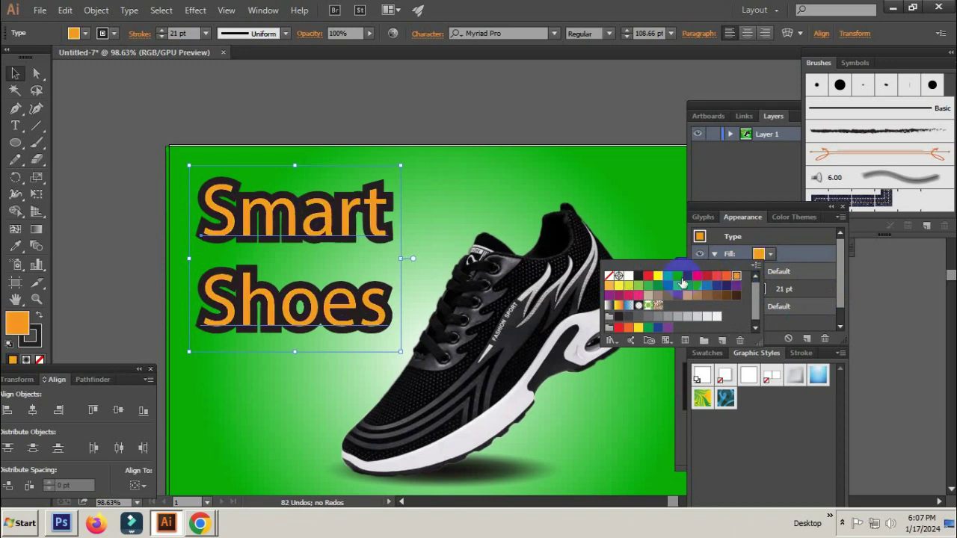
click(659, 278)
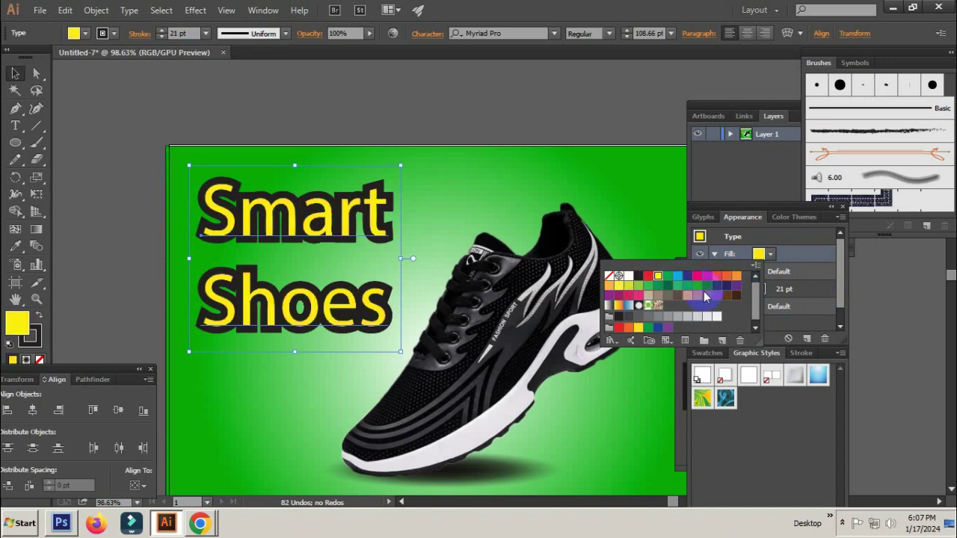
click(735, 276)
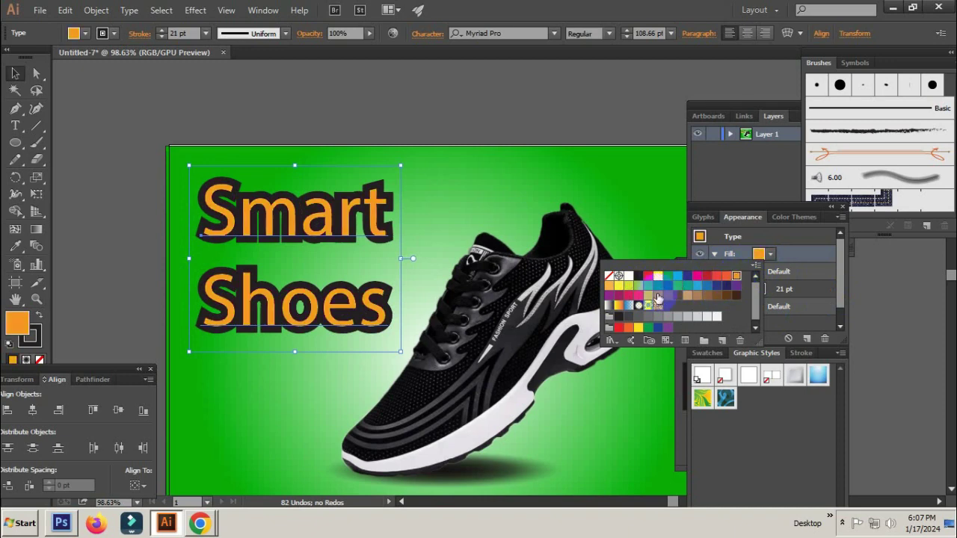
click(617, 289)
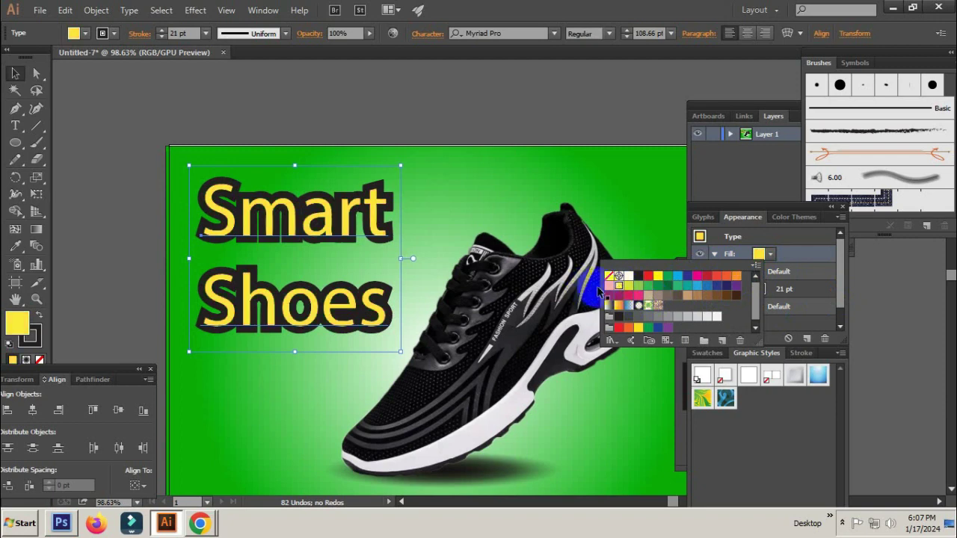
click(609, 284)
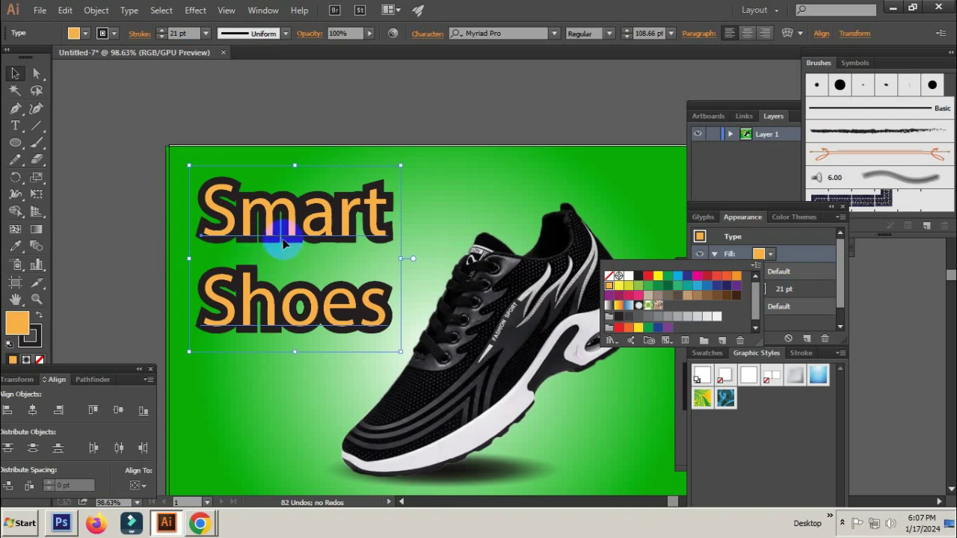
click(339, 216)
click(384, 118)
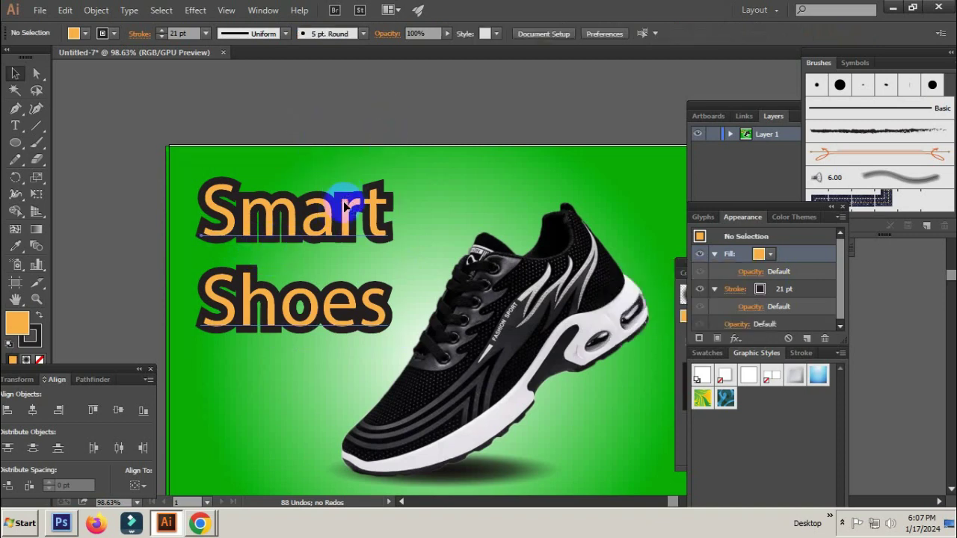
click(329, 213)
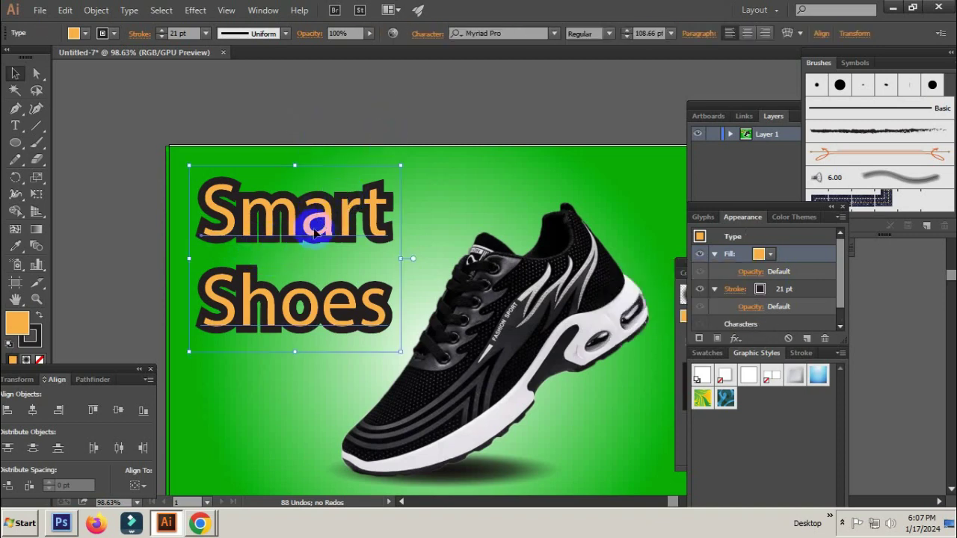
Open the Character panel and step through fonts like Nagitta Regular on the headline.
click(262, 10)
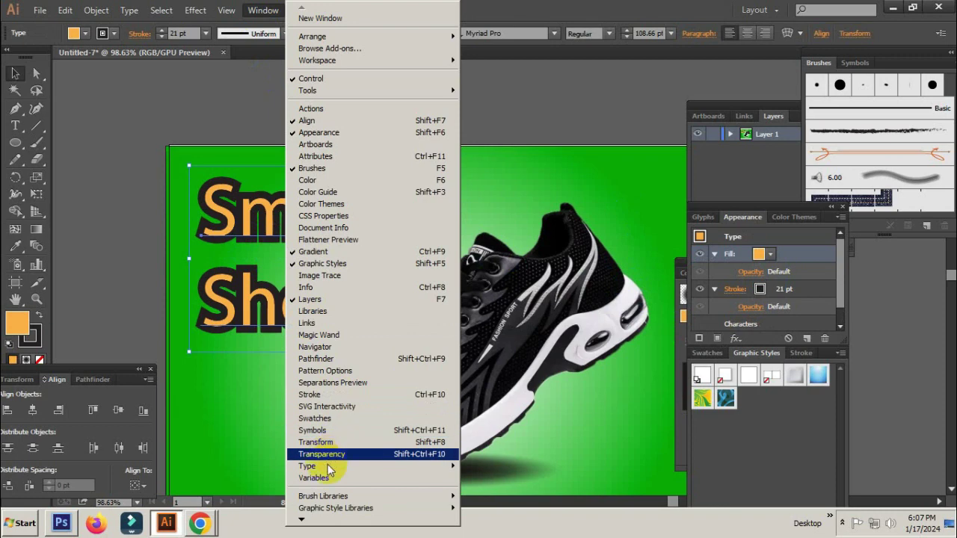
mouse_move(307, 465)
click(487, 395)
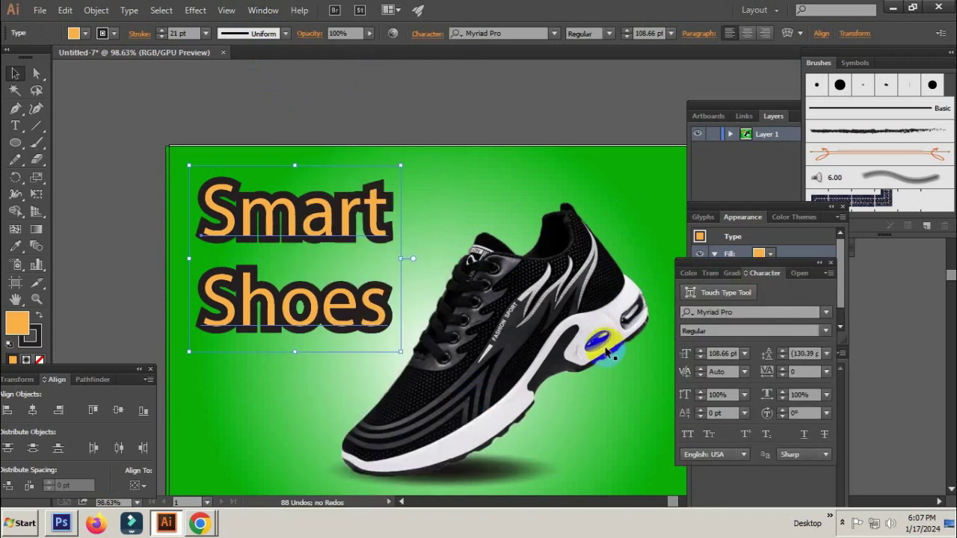
click(754, 312)
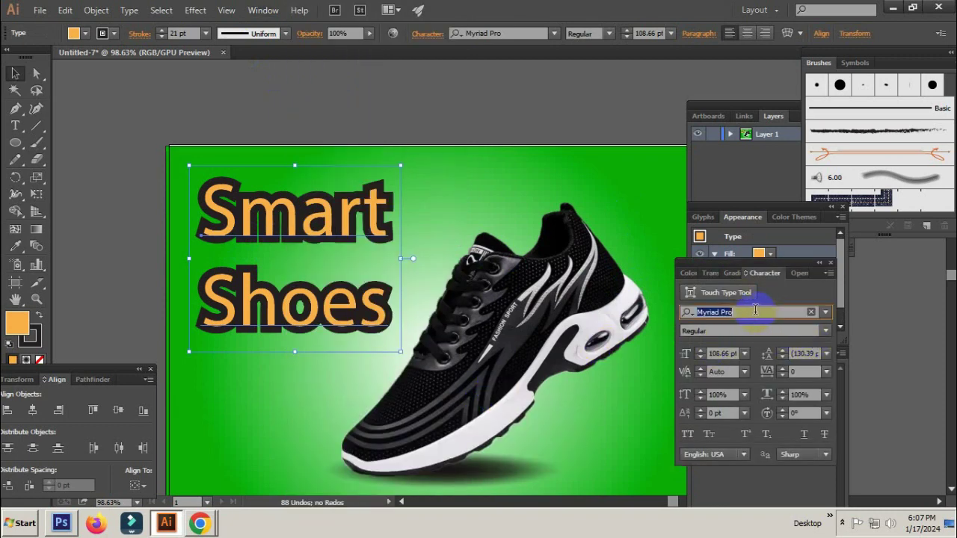
key(Down)
key(Down)
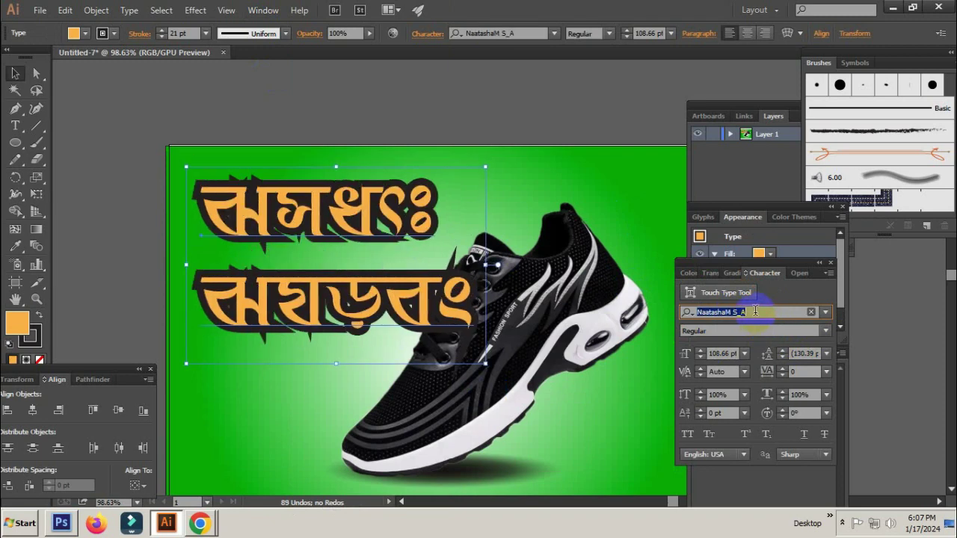
key(Down)
key(Down)
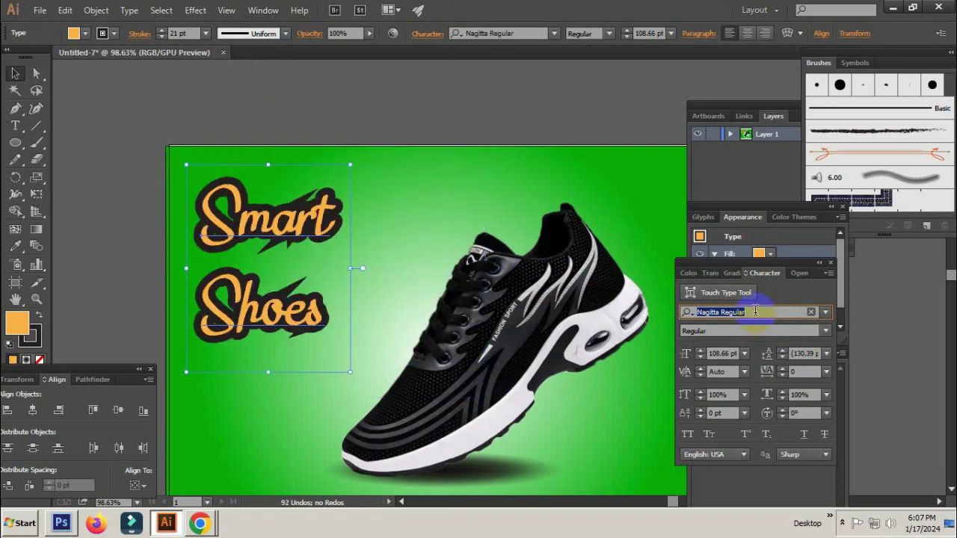
key(Down)
key(Down)
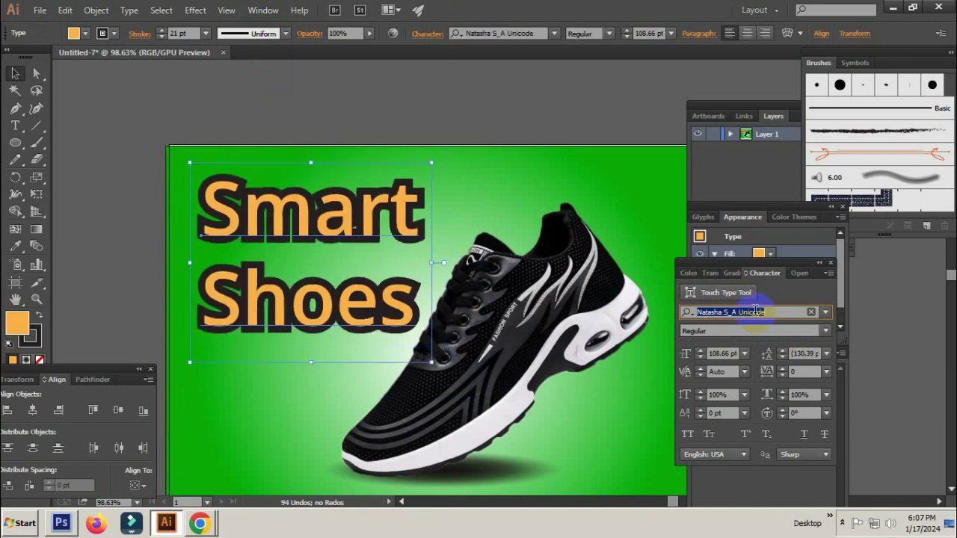
key(Down)
key(Down)
key(Down)
key(Down)
key(Down)
key(Down)
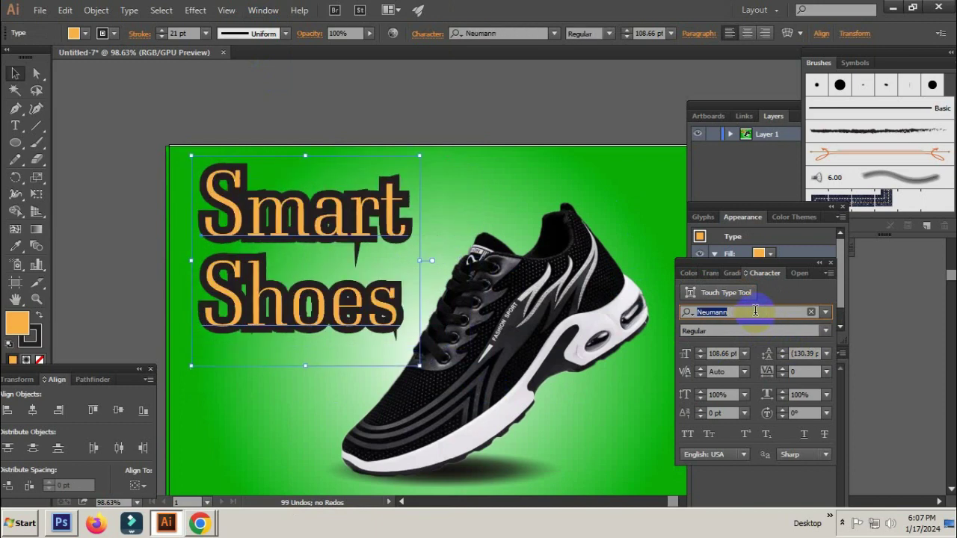
key(Down)
key(Down)
key(Down)
Keep cycling fonts (NewBold Italic, NewRocker, New man, Nexa) toward the Niagara fonts.
key(Up)
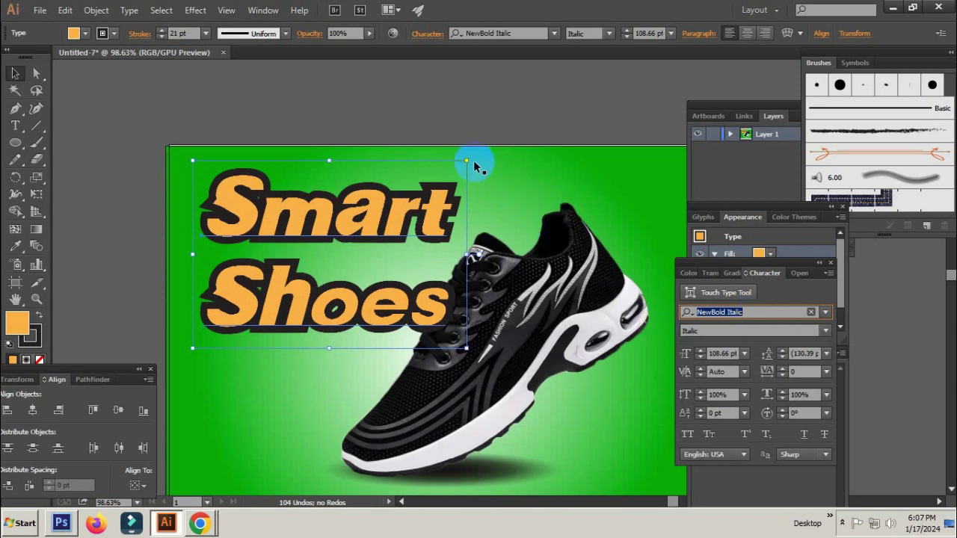
key(Down)
key(Down)
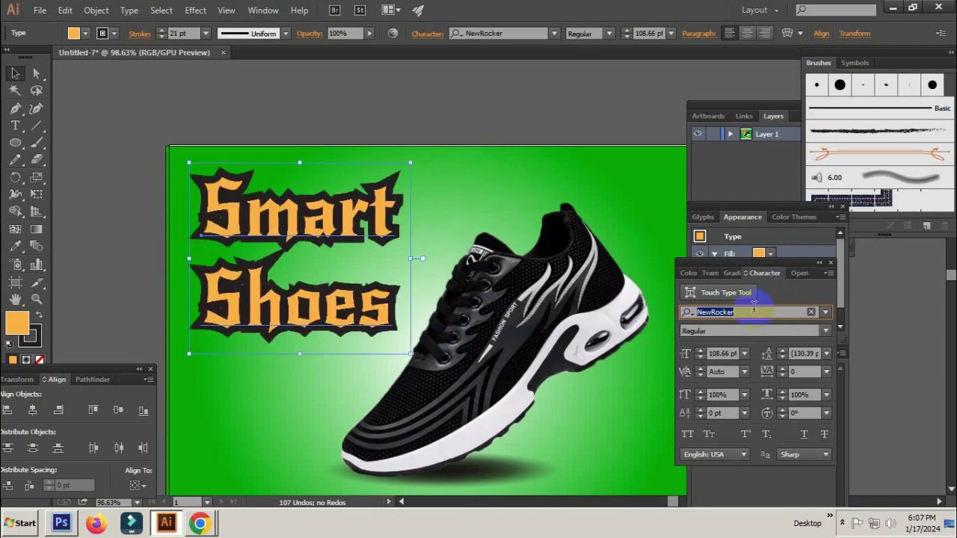
key(Up)
key(Down)
key(Down)
key(Down)
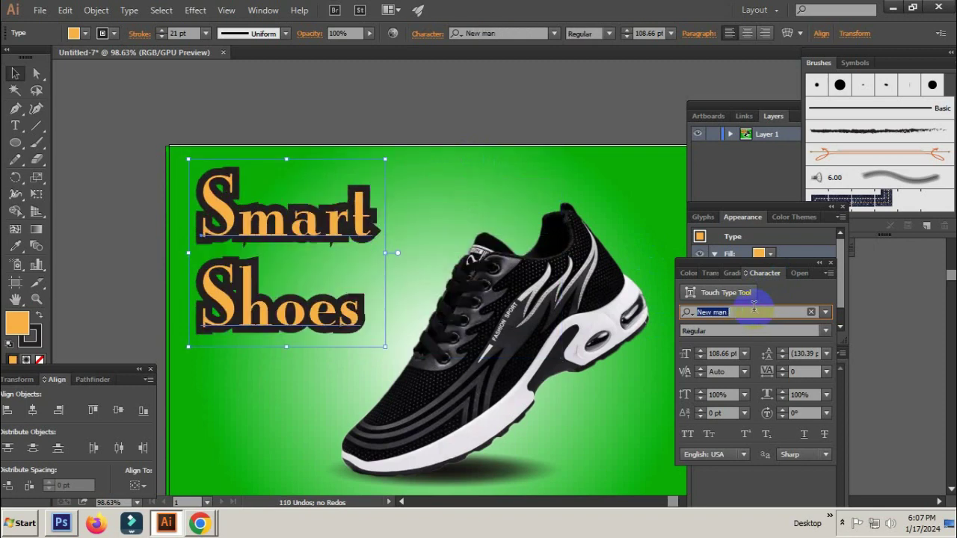
key(Down)
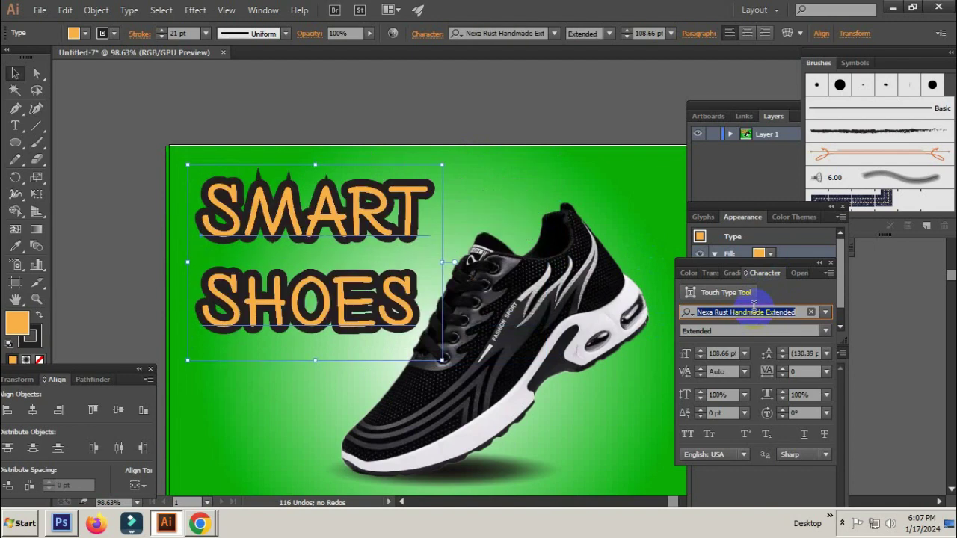
key(Down)
key(Up)
key(Down)
key(Down)
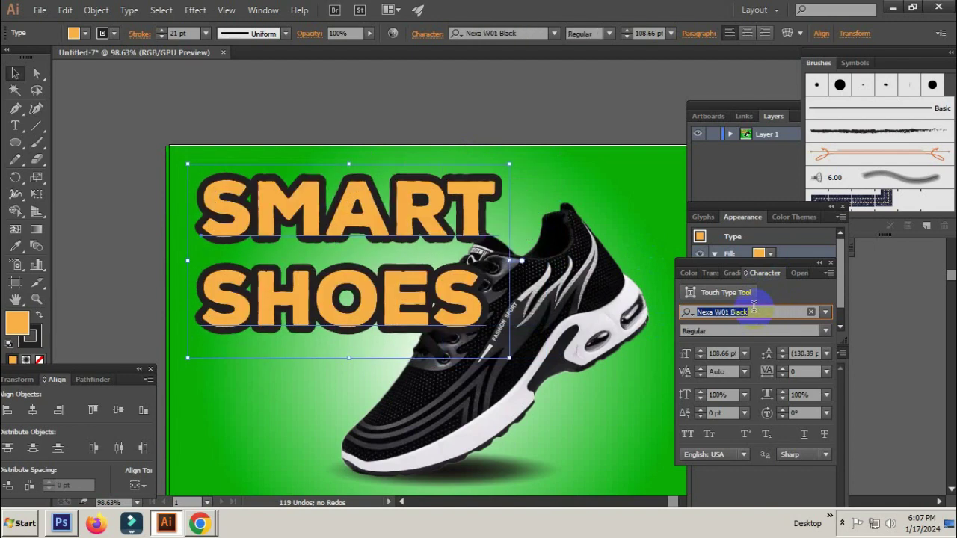
key(Down)
key(Down)
key(Down)
key(Down)
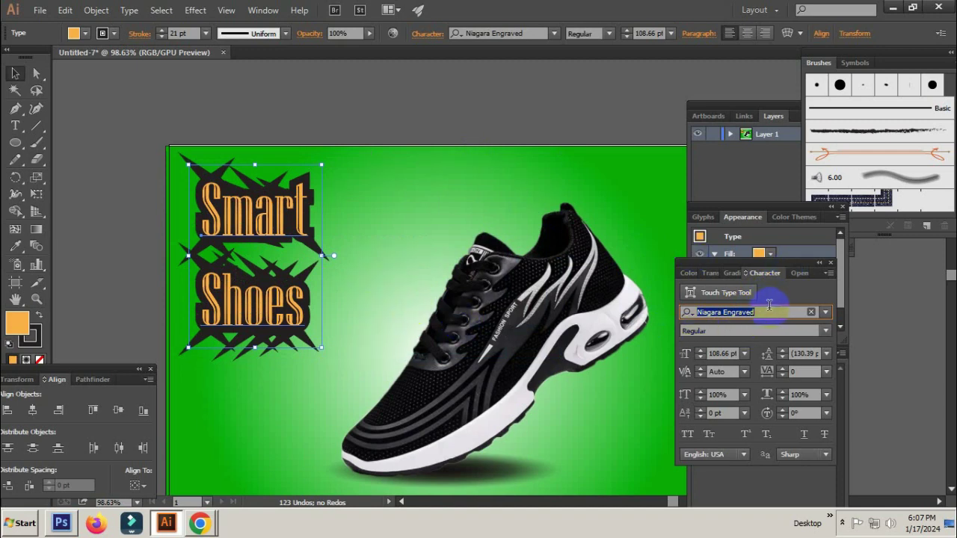
Widen the headline, switch it to the Nickainley Normal script font, and shrink it slightly.
drag(321, 257, 395, 255)
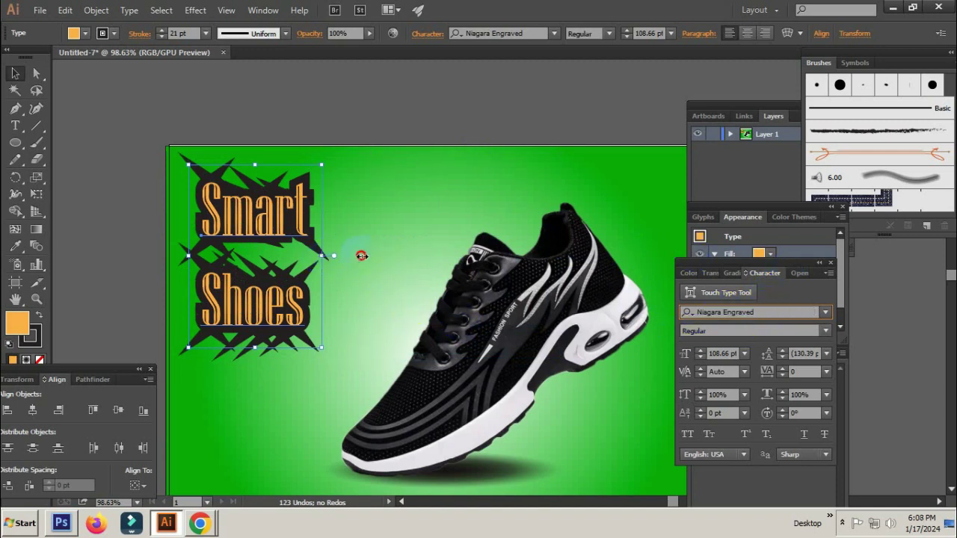
click(739, 315)
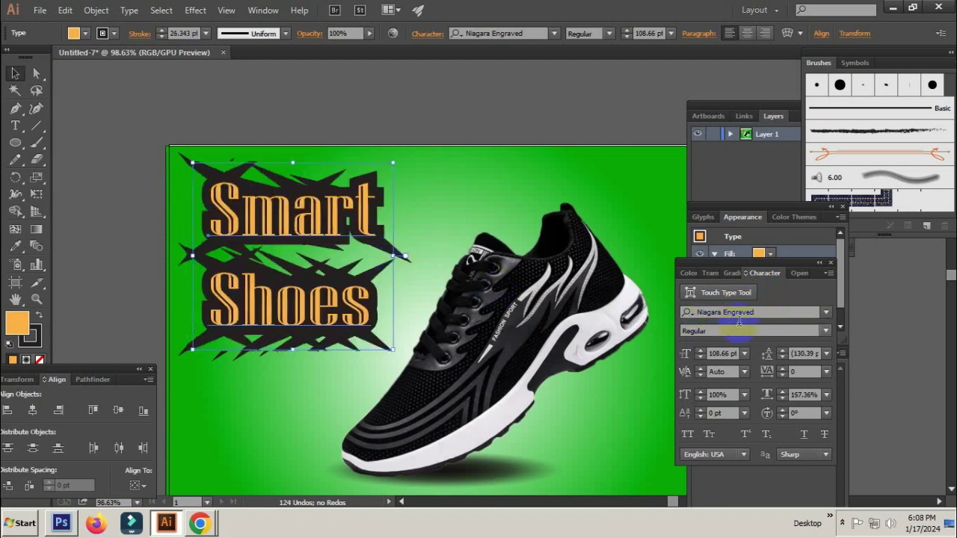
click(764, 311)
key(Down)
key(Down)
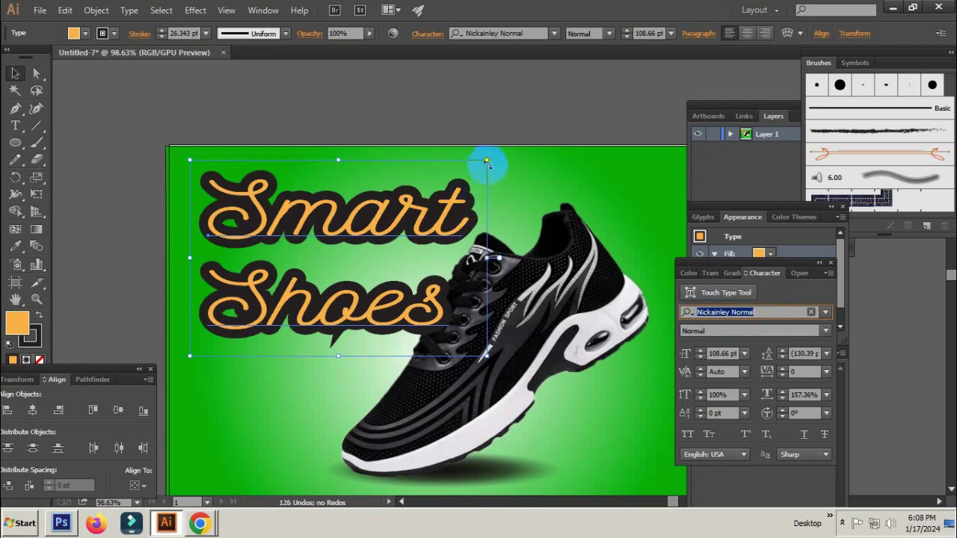
drag(486, 159, 459, 178)
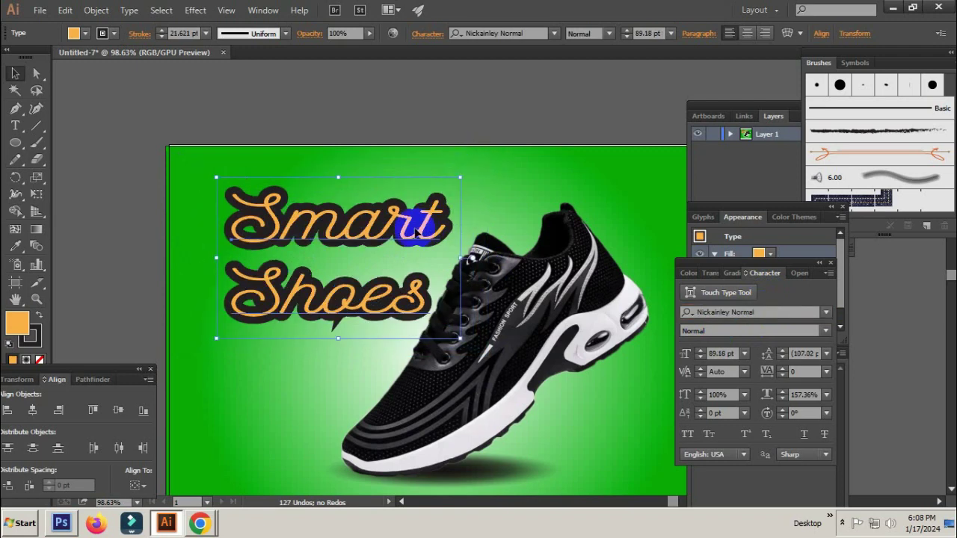
click(406, 122)
Shrink the Smart Shoes headline further and move it to the left of the shoe.
key(ctrl+minus)
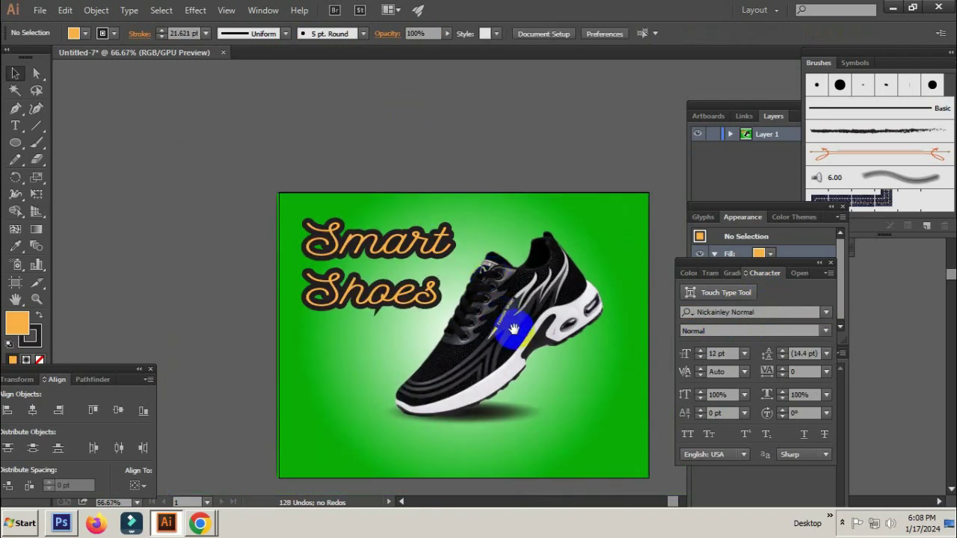
scroll(509, 291, up, 1)
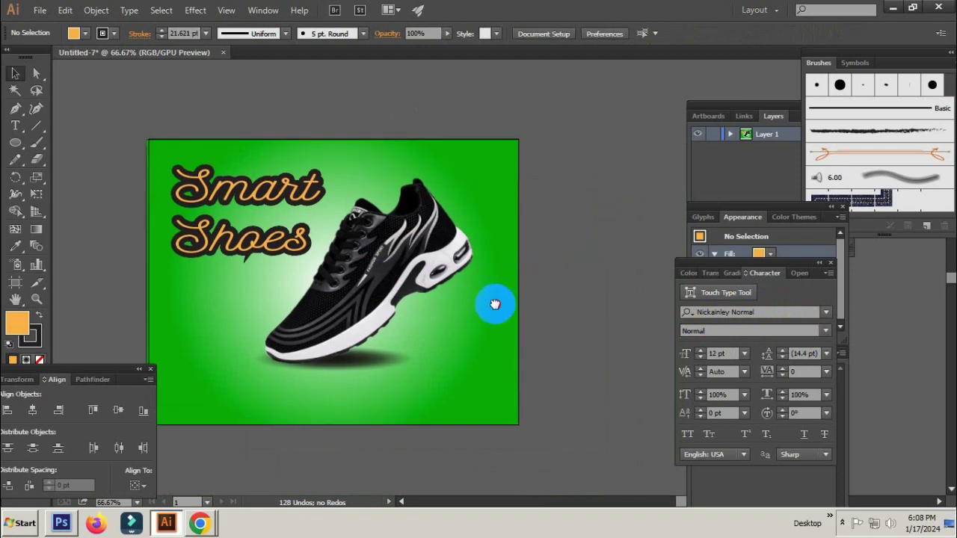
scroll(489, 297, up, 1)
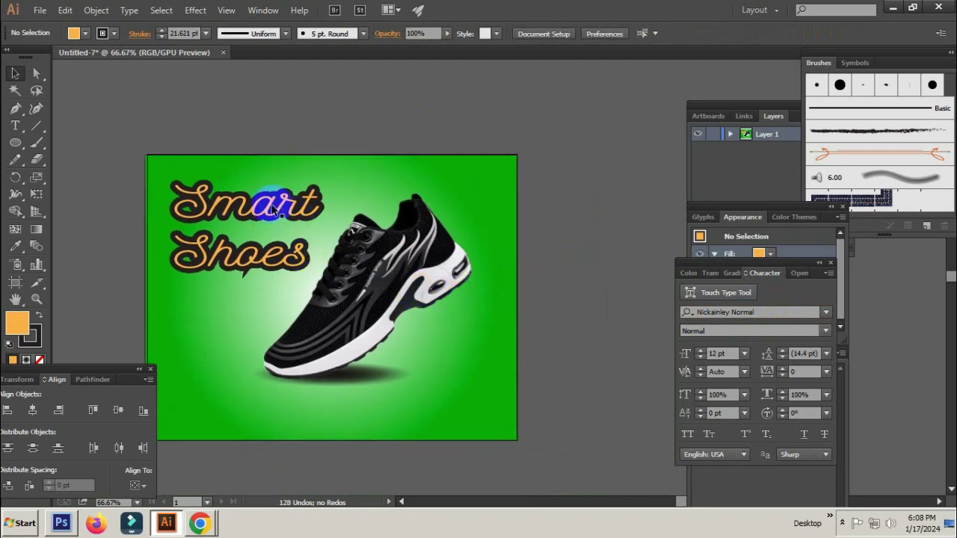
scroll(329, 247, left, 2)
click(407, 204)
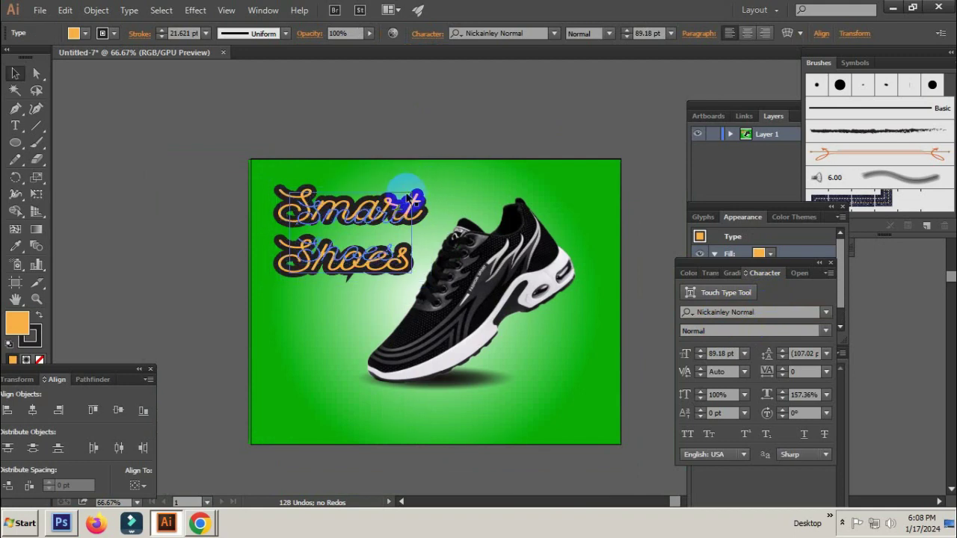
drag(431, 177, 340, 286)
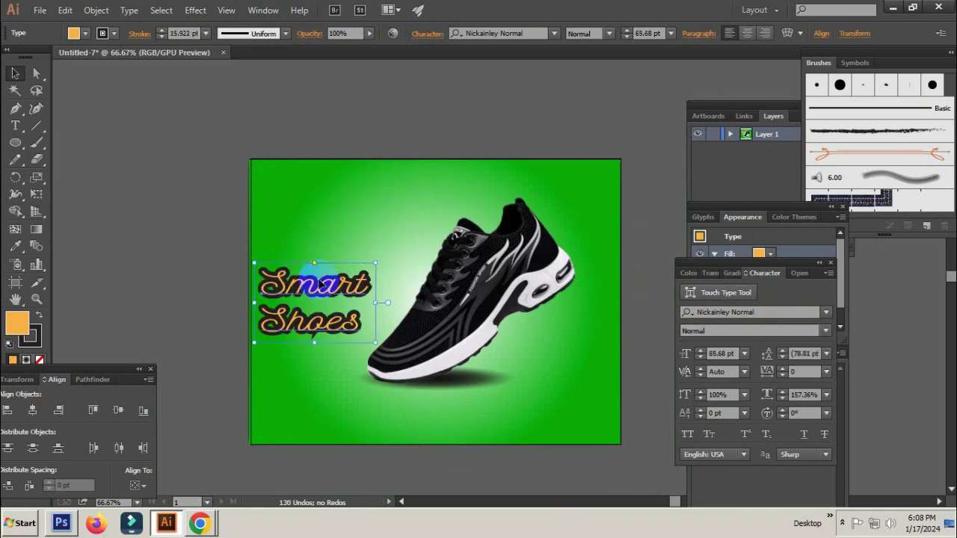
click(224, 265)
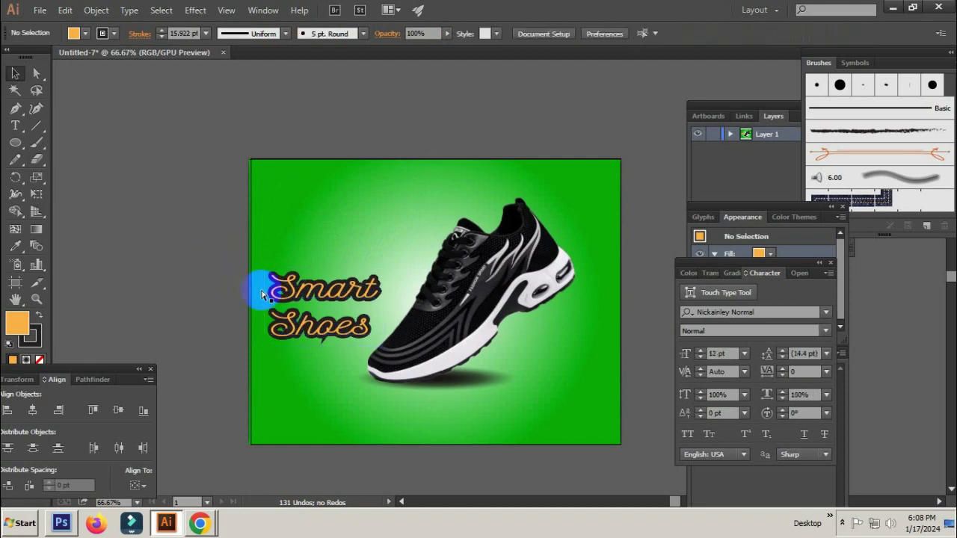
With the Pen tool, place the triangle's top-right corner and its bottom point below the shoe.
scroll(321, 290, right, 2)
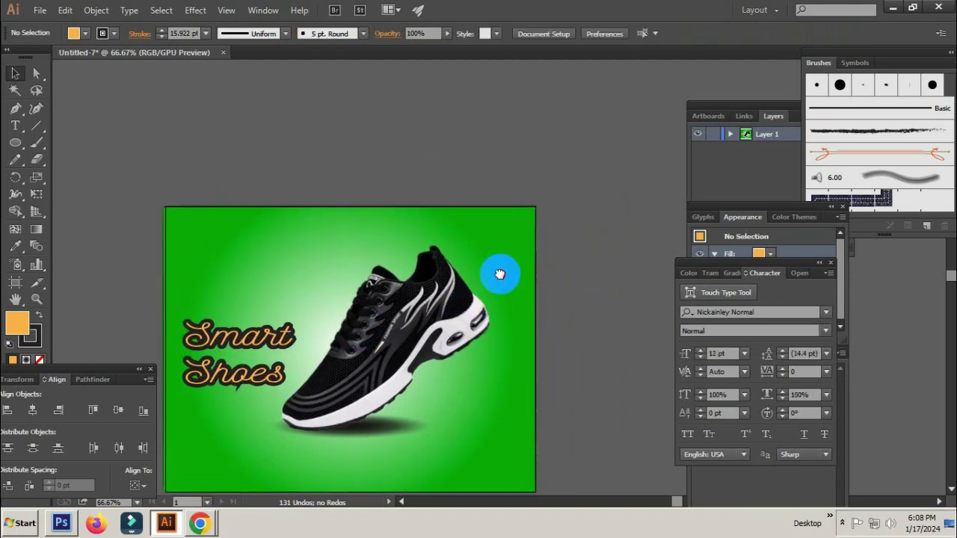
scroll(500, 273, right, 3)
scroll(432, 299, up, 2)
scroll(432, 298, up, 1)
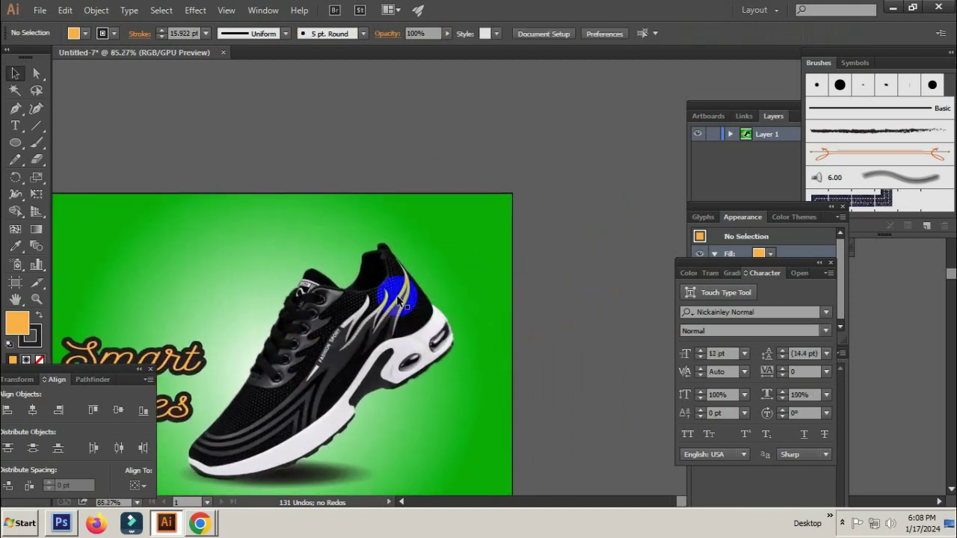
click(15, 109)
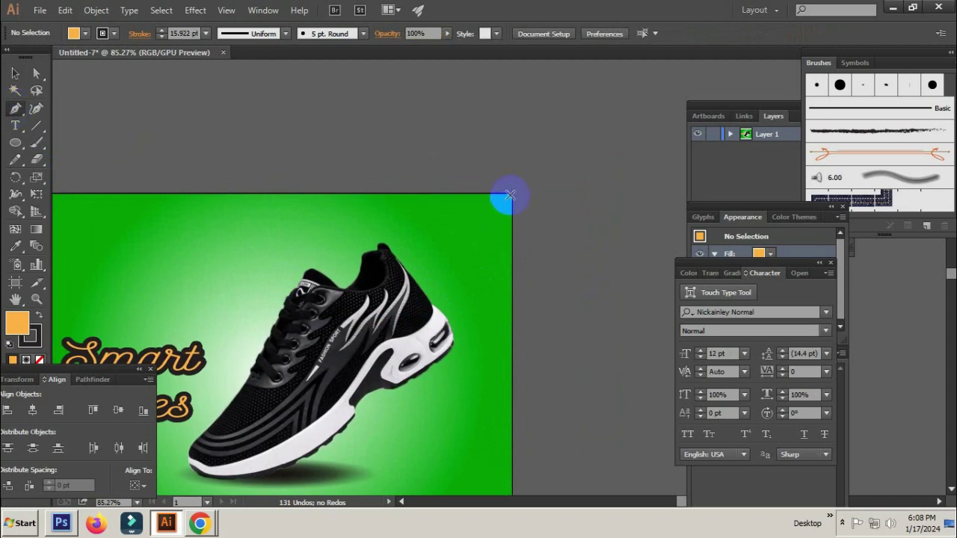
click(511, 197)
scroll(450, 215, down, 4)
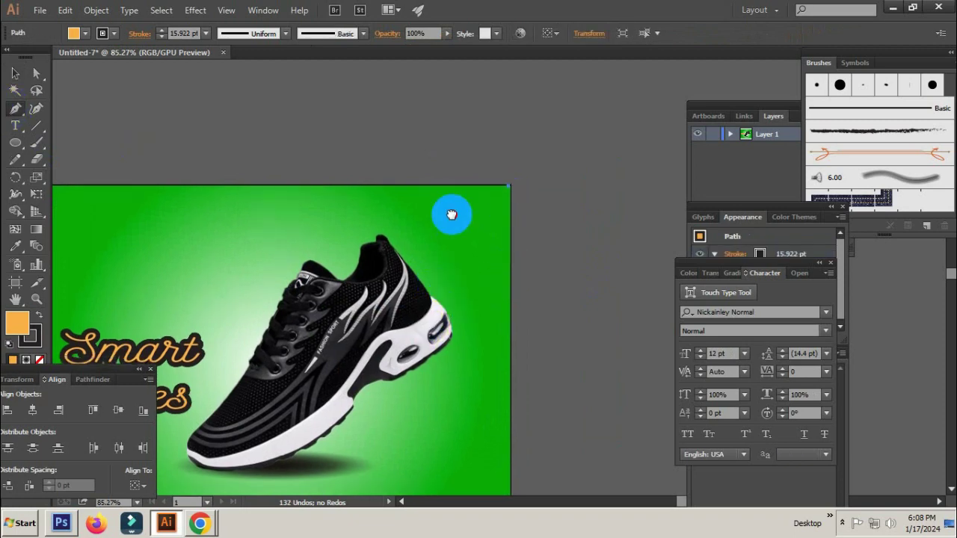
scroll(452, 254, left, 1)
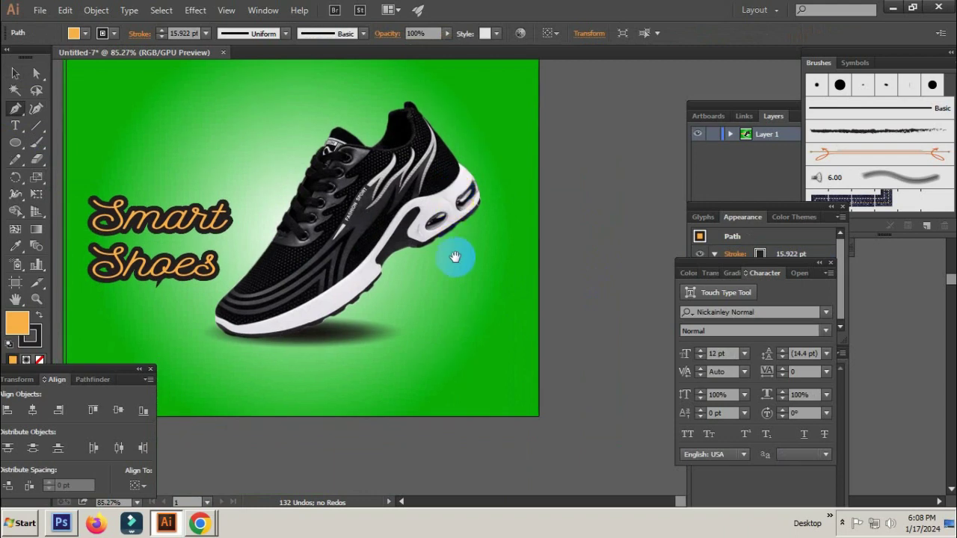
click(424, 388)
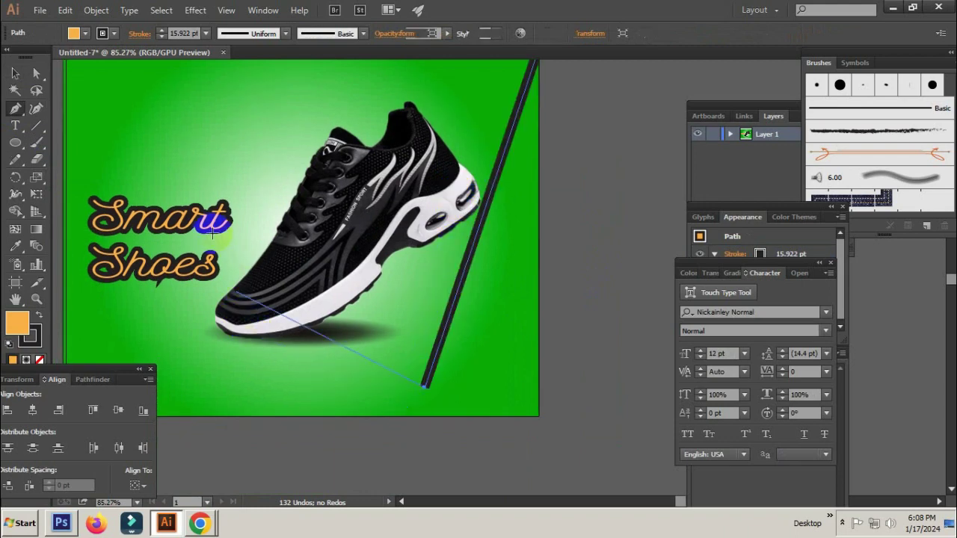
Add the triangle's upper-left corner, close it at the starting point, and select it.
click(188, 170)
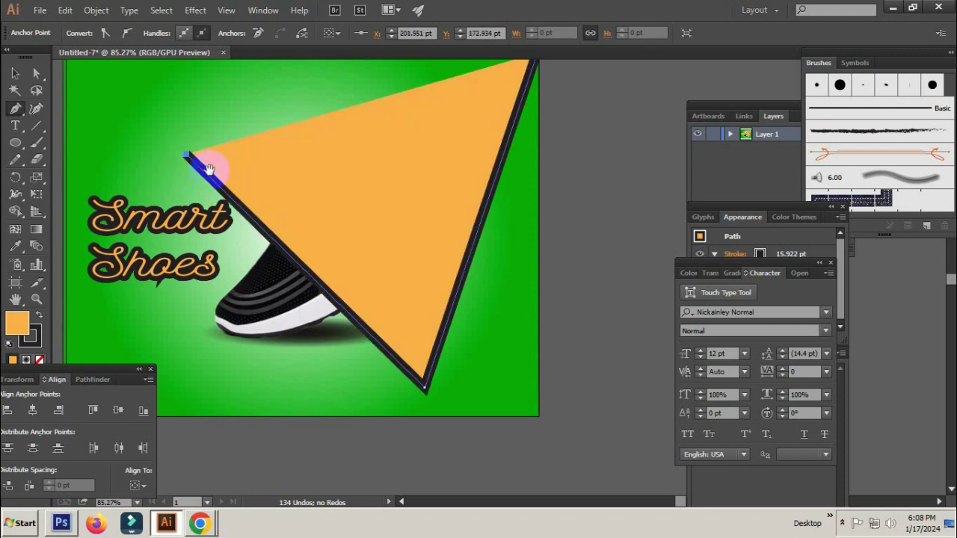
scroll(225, 225, up, 4)
scroll(224, 224, right, 1)
click(509, 206)
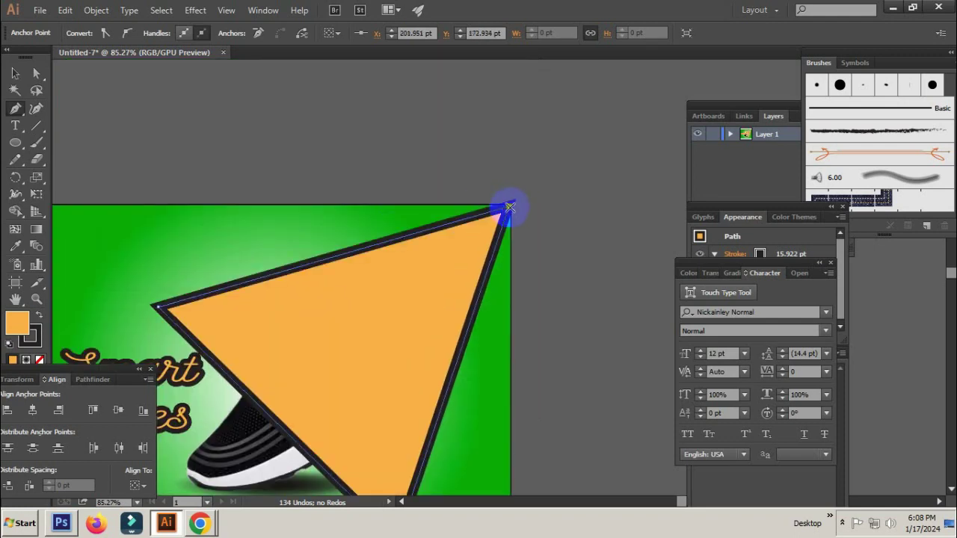
click(15, 72)
scroll(506, 277, down, 1)
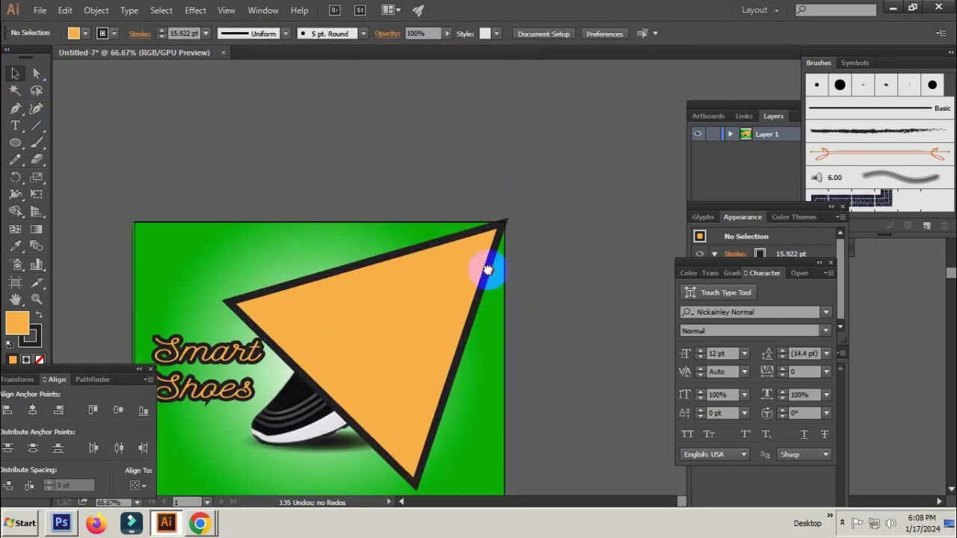
scroll(427, 271, down, 2)
click(438, 222)
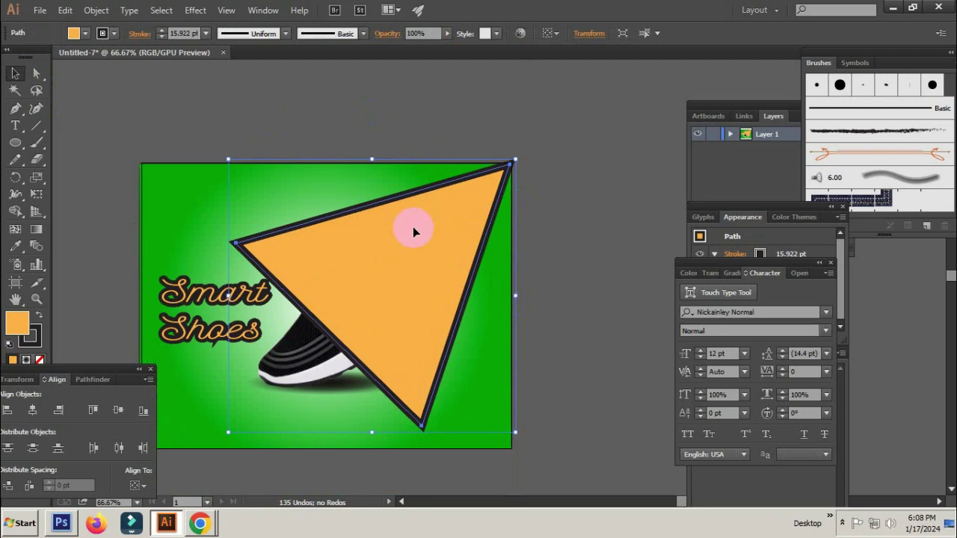
Fill the triangle with a linear gradient and remove its dark outline.
click(689, 273)
click(749, 273)
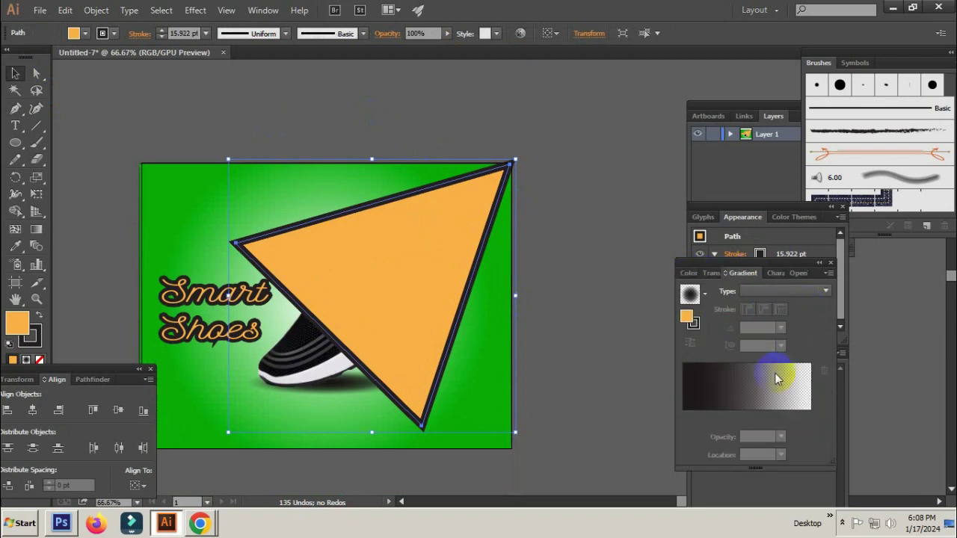
click(772, 392)
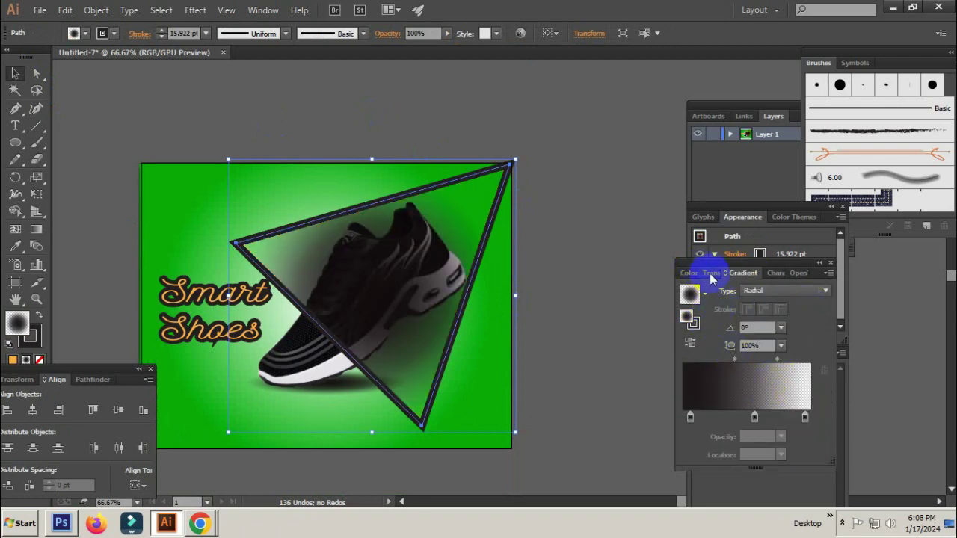
click(780, 291)
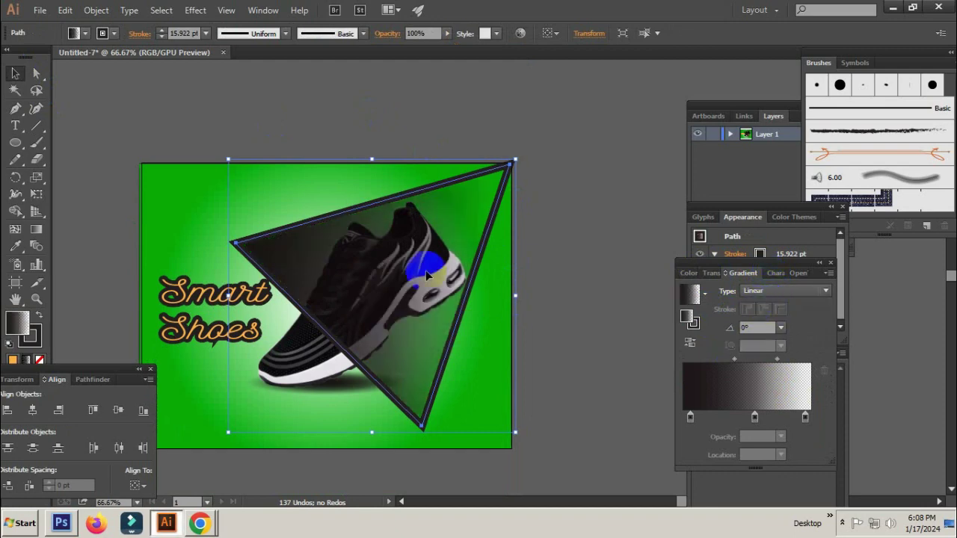
click(689, 273)
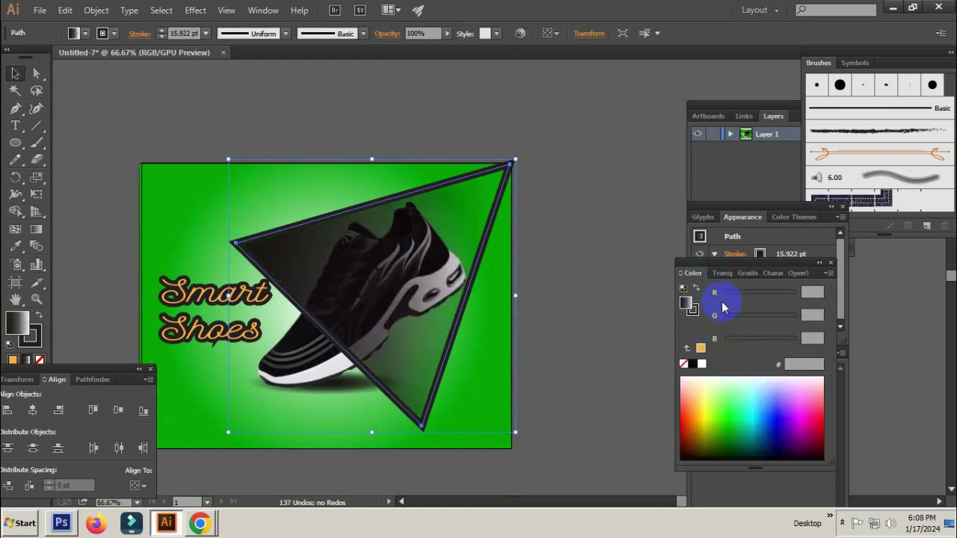
click(692, 310)
click(682, 364)
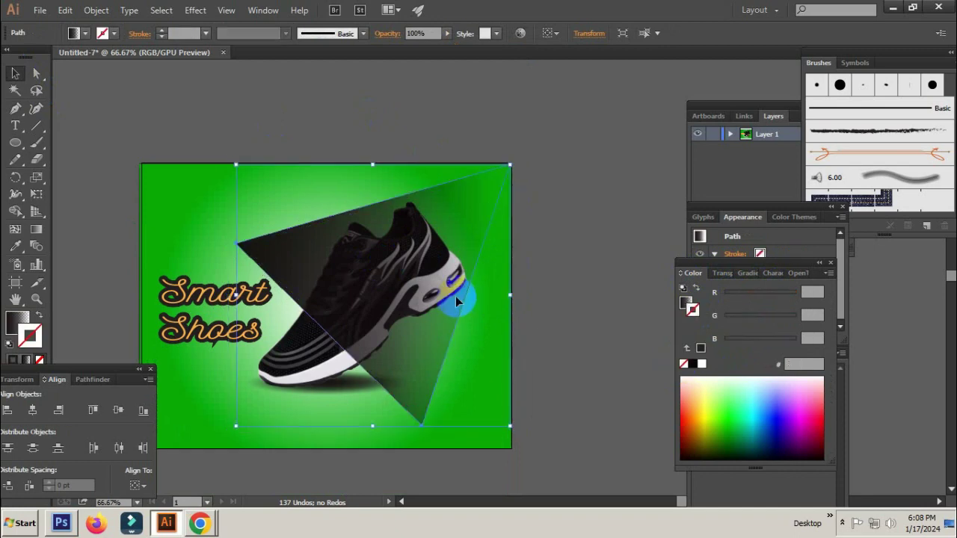
Turn the gradient's dark end bright green and apply the green gradient to the triangle's fill.
click(564, 267)
click(476, 210)
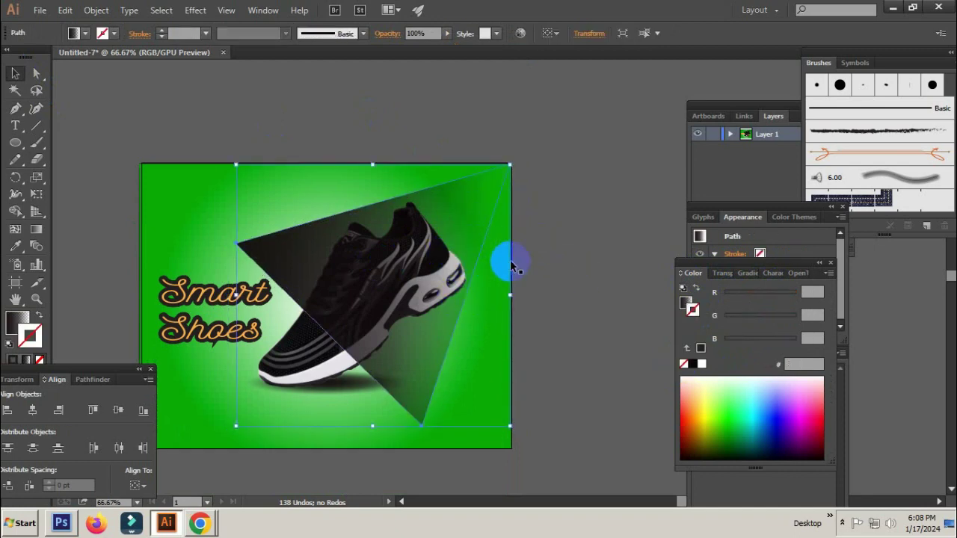
click(744, 272)
click(700, 396)
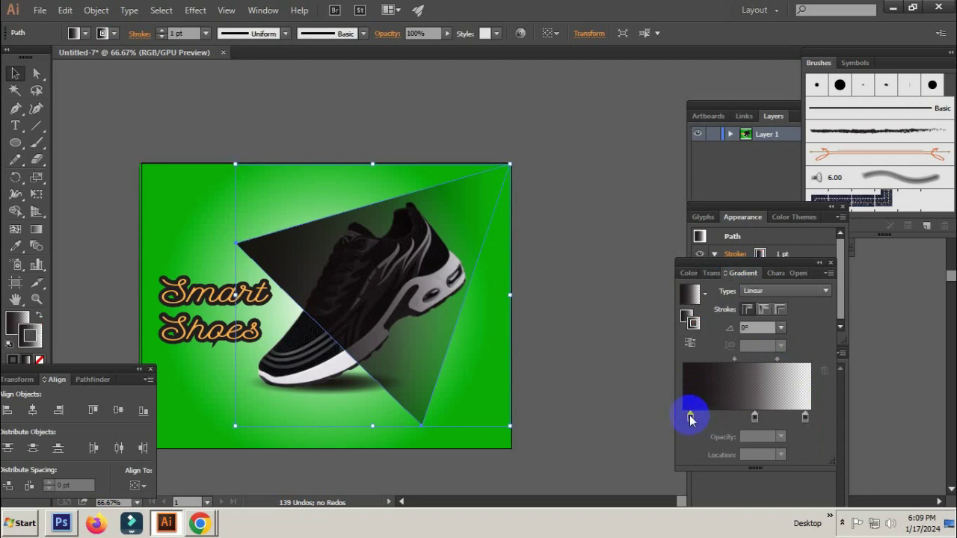
click(687, 273)
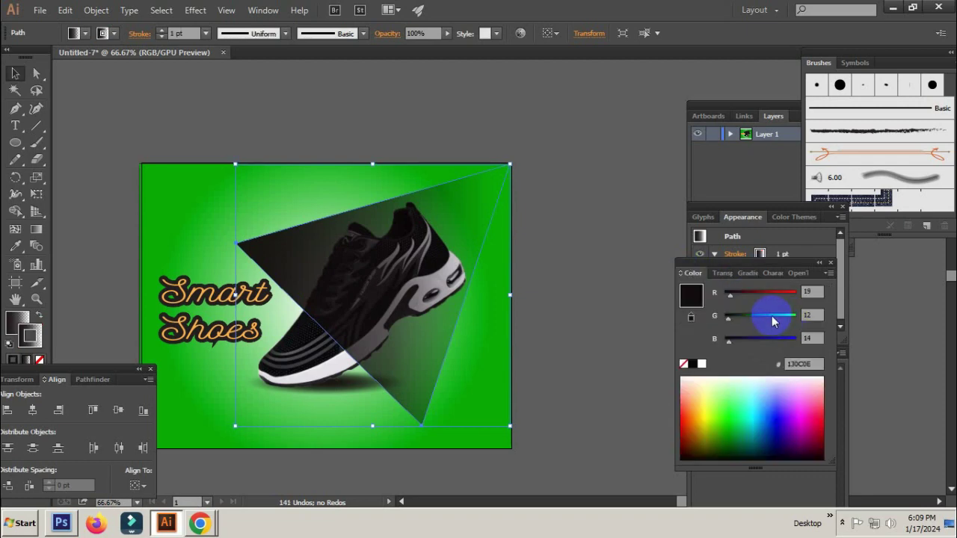
drag(772, 317, 795, 316)
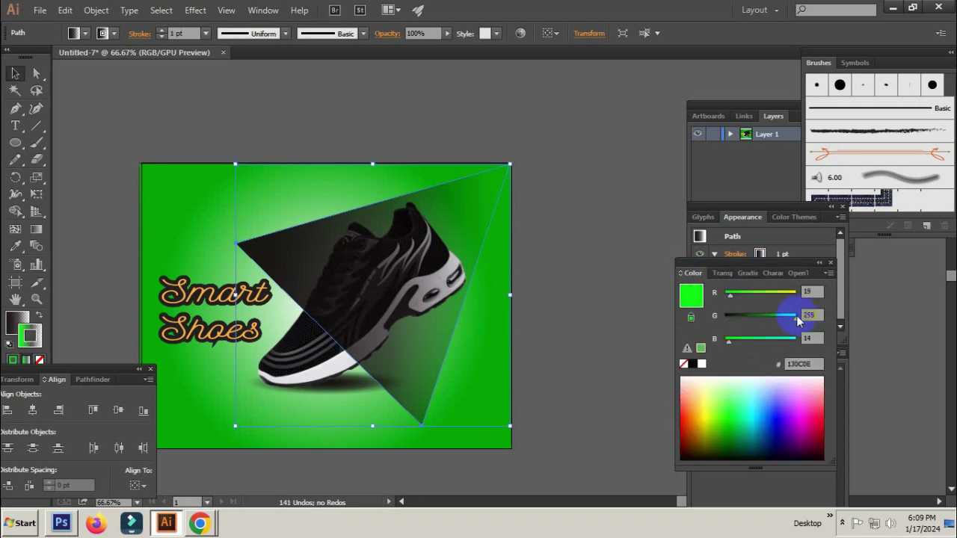
click(750, 272)
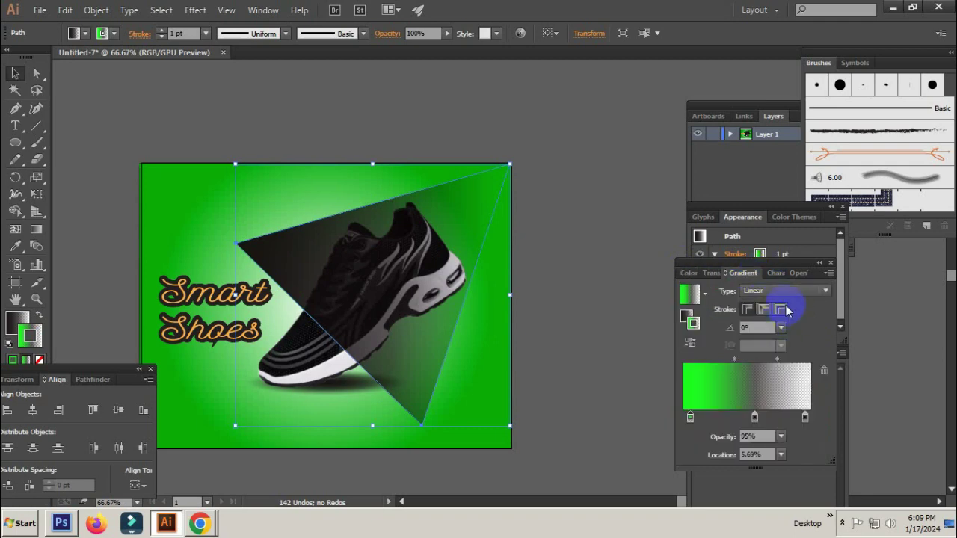
click(781, 327)
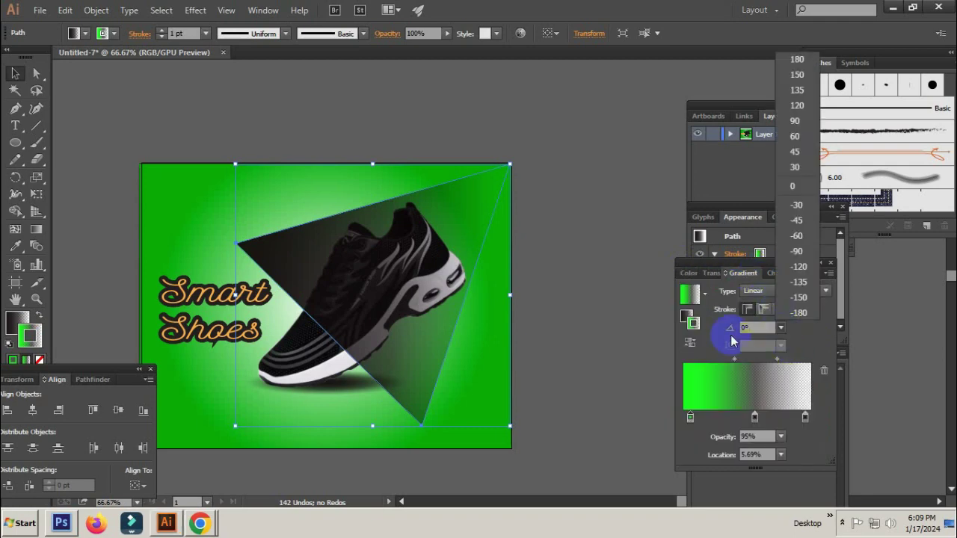
click(689, 321)
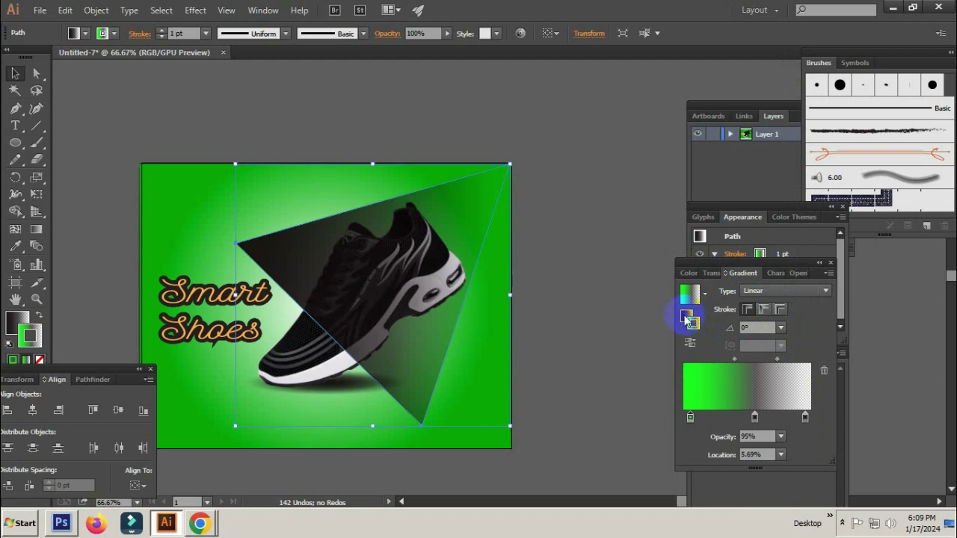
click(685, 319)
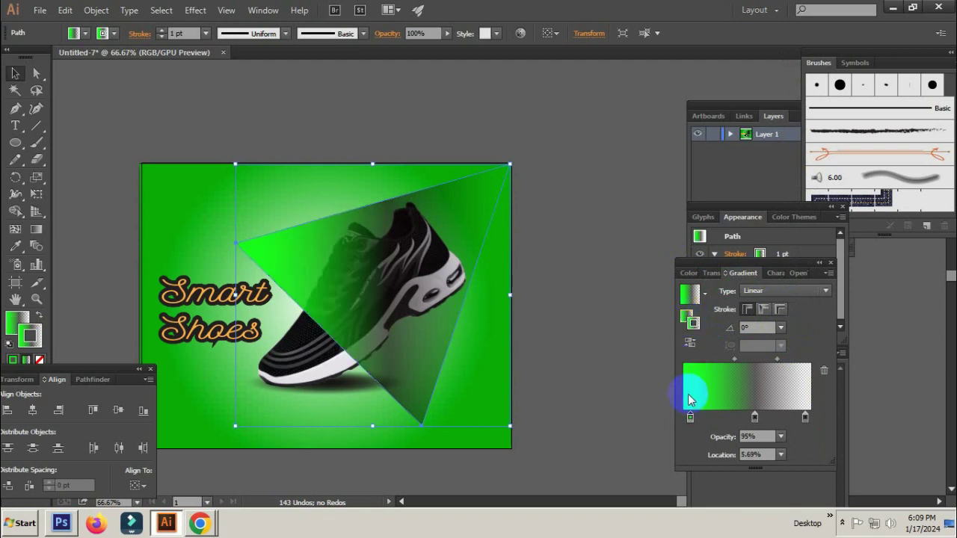
Remove the triangle's outline again, try a 90° gradient angle, then undo it.
click(689, 275)
click(695, 309)
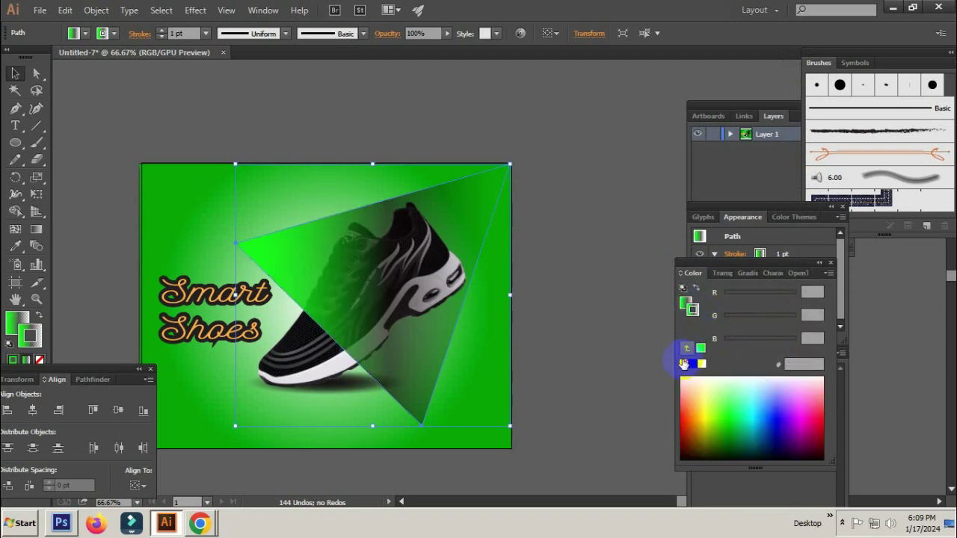
click(683, 363)
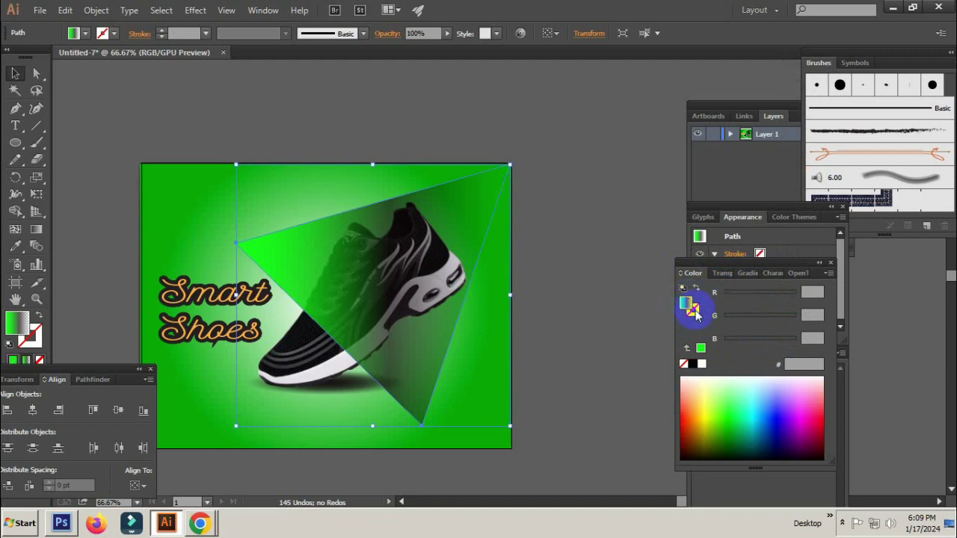
click(742, 273)
click(777, 293)
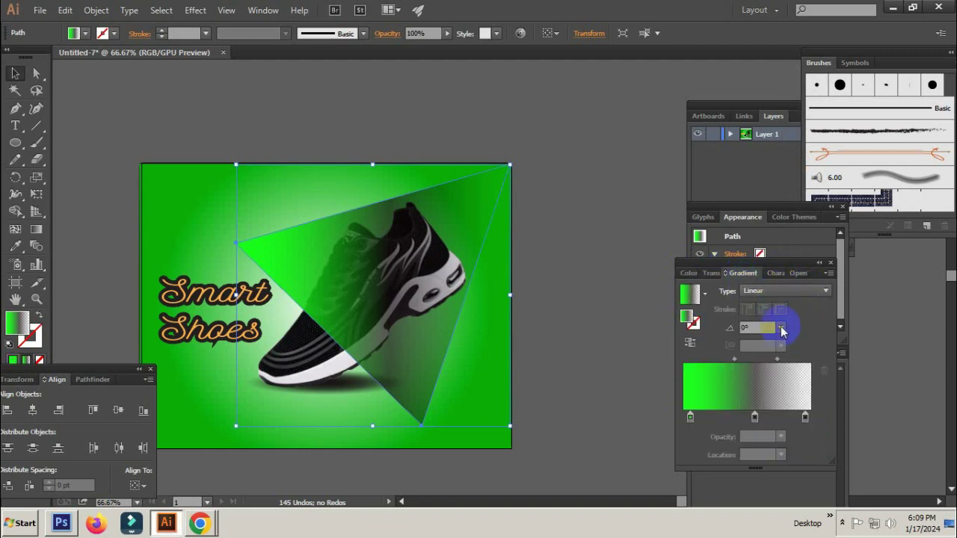
click(781, 326)
click(794, 121)
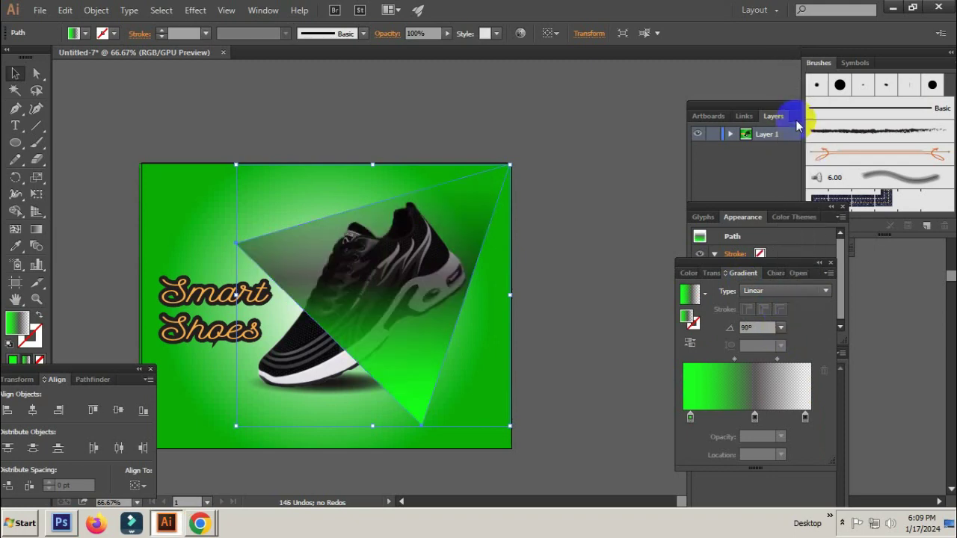
key(ctrl+z)
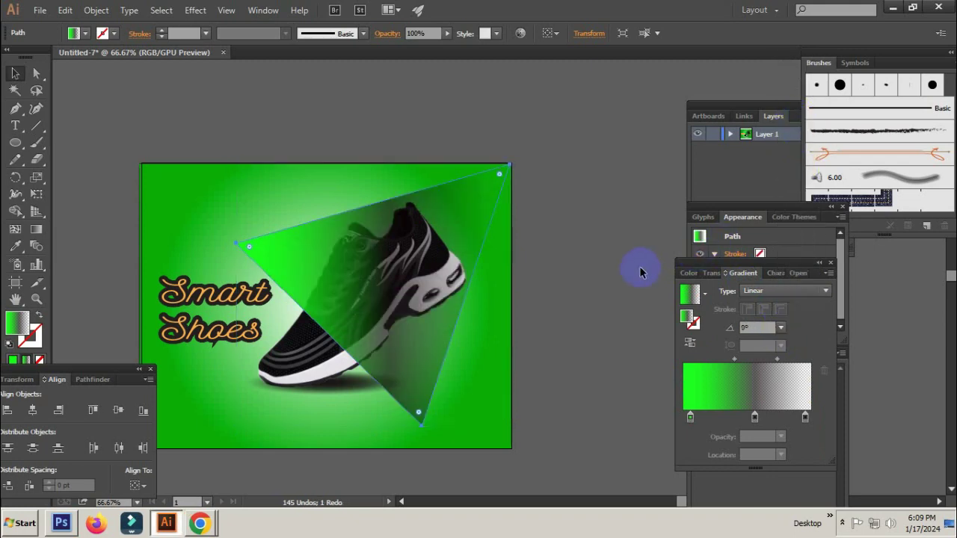
Drag the gradient diagonally from the triangle's upper-right corner toward the shoe, at about -122.6°.
click(36, 229)
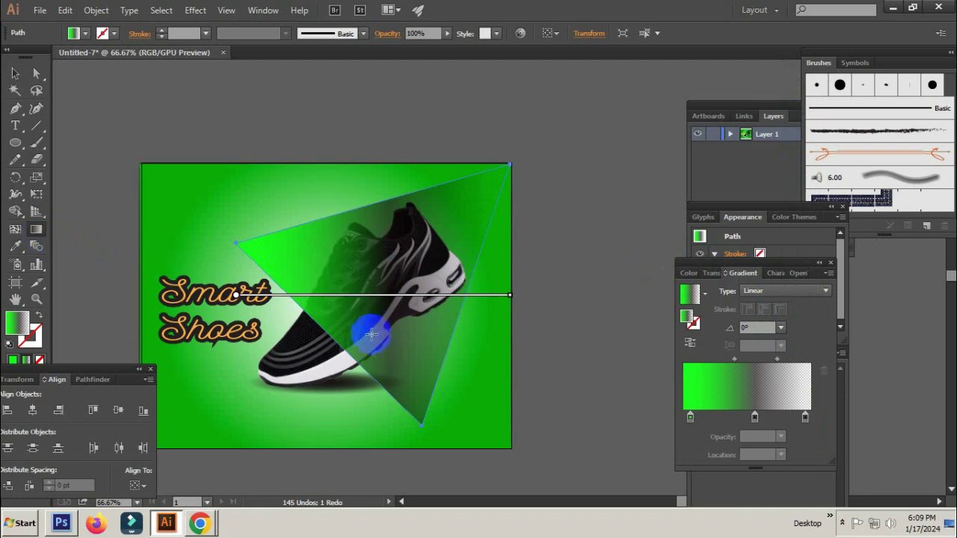
mouse_move(311, 353)
mouse_down()
mouse_move(444, 243)
mouse_move(476, 201)
mouse_up()
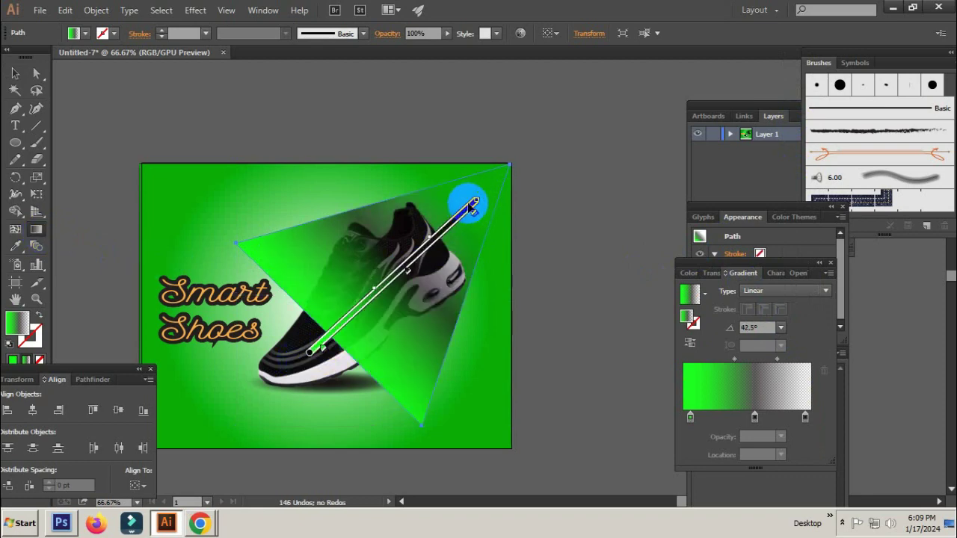
drag(535, 142, 320, 342)
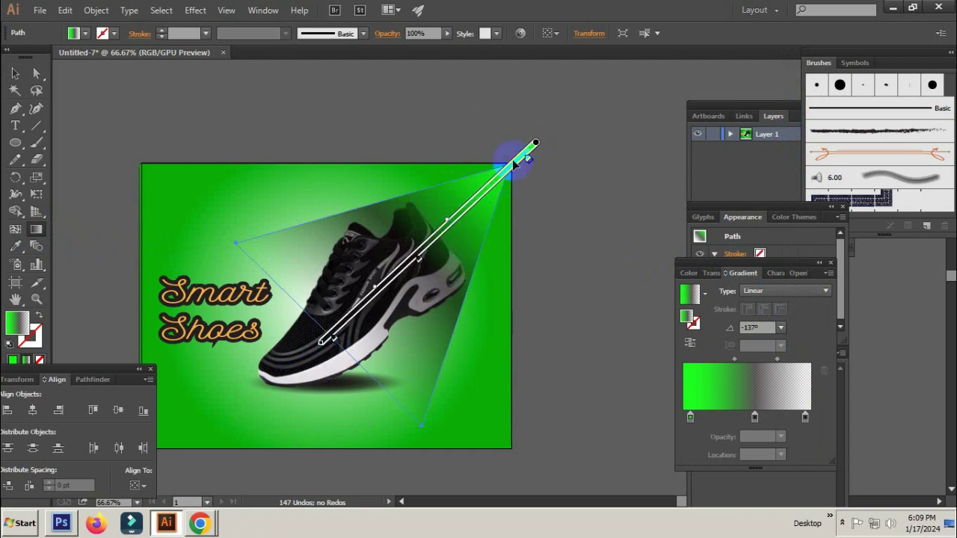
drag(547, 126, 338, 394)
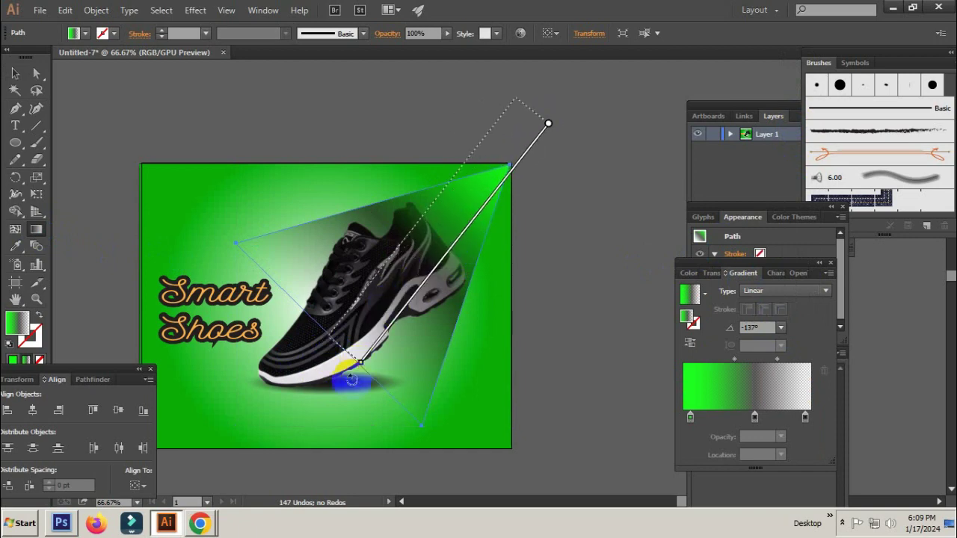
drag(506, 177, 325, 384)
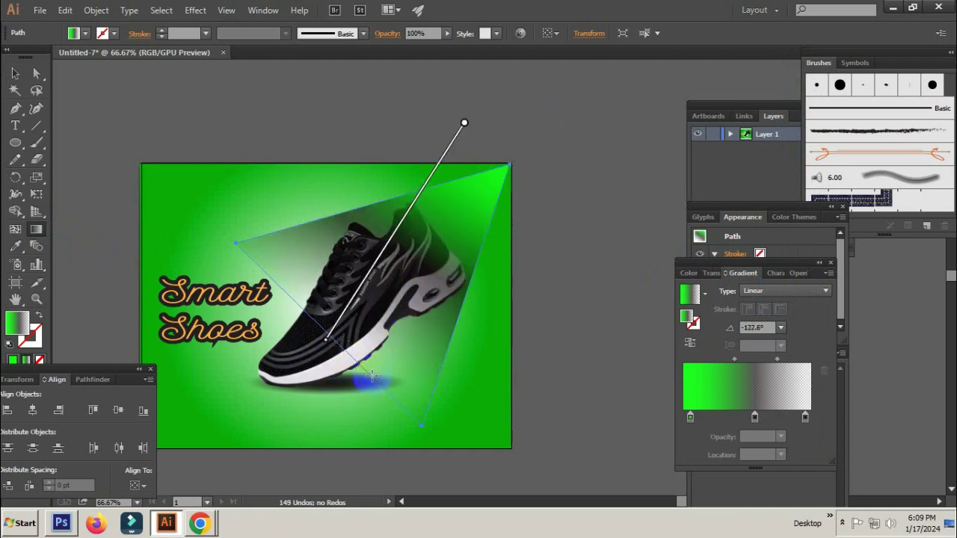
click(30, 72)
click(480, 237)
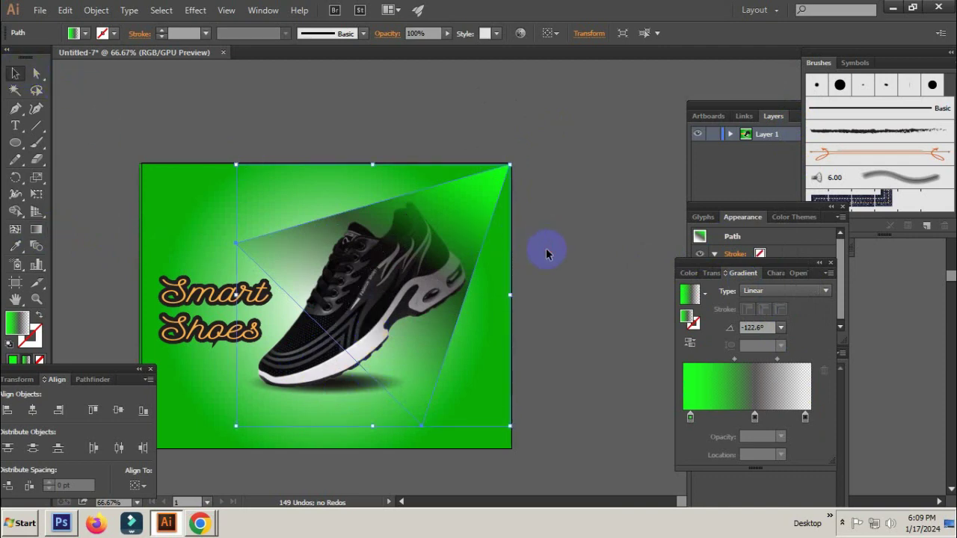
click(321, 333)
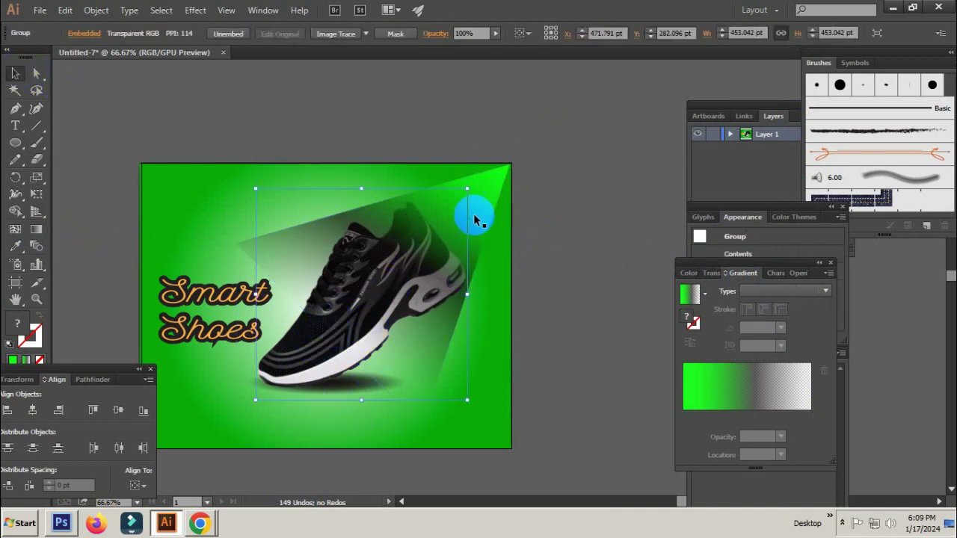
Recolour the triangle's middle and right gradient stops to green 13BA0E.
click(496, 187)
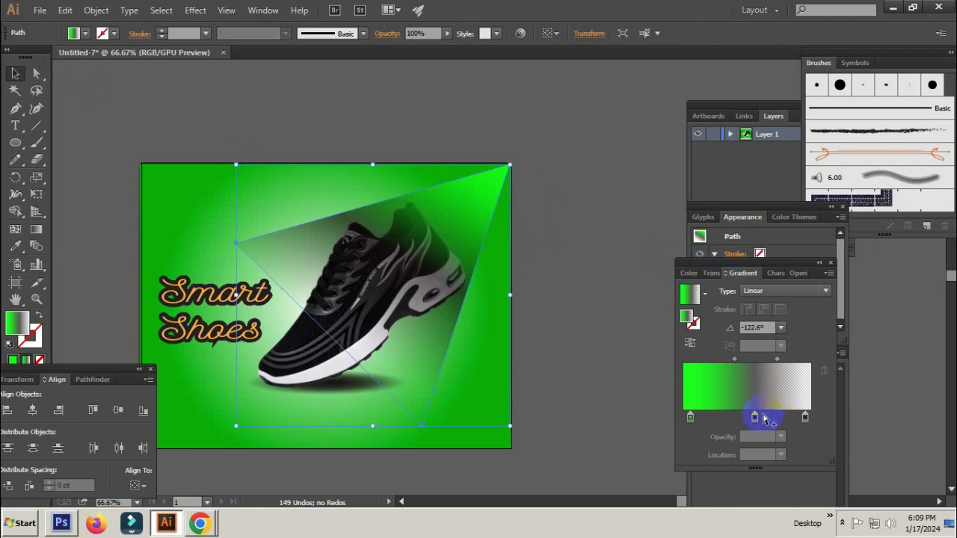
click(697, 281)
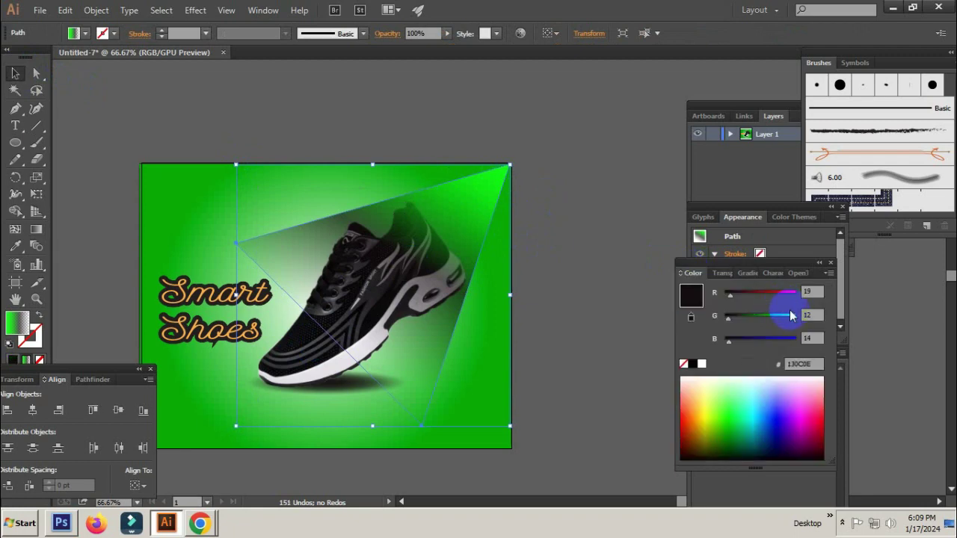
drag(790, 314, 778, 318)
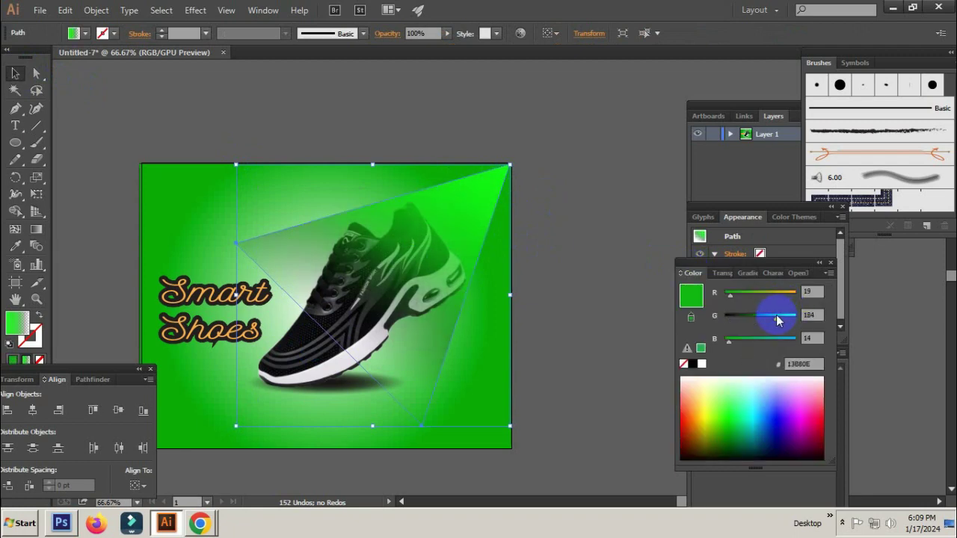
click(583, 261)
click(479, 199)
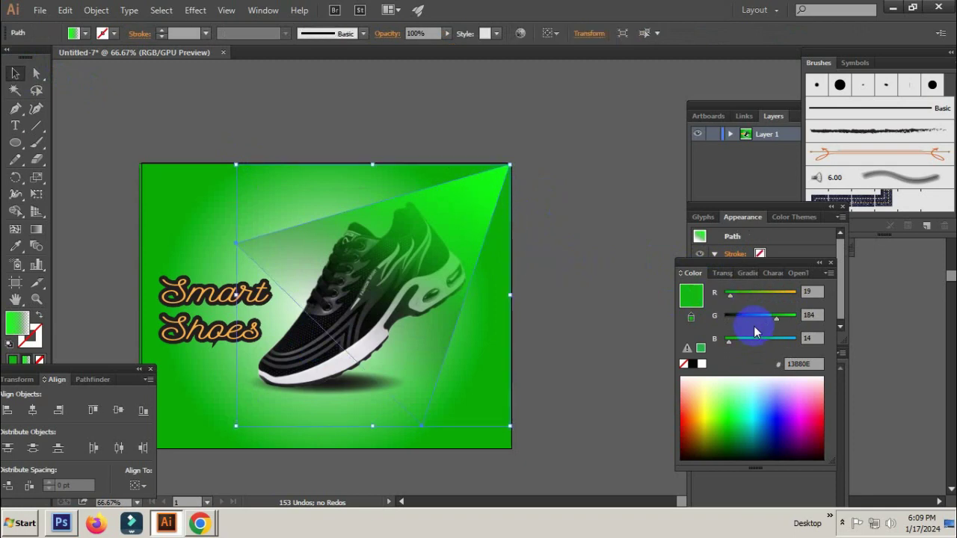
click(746, 273)
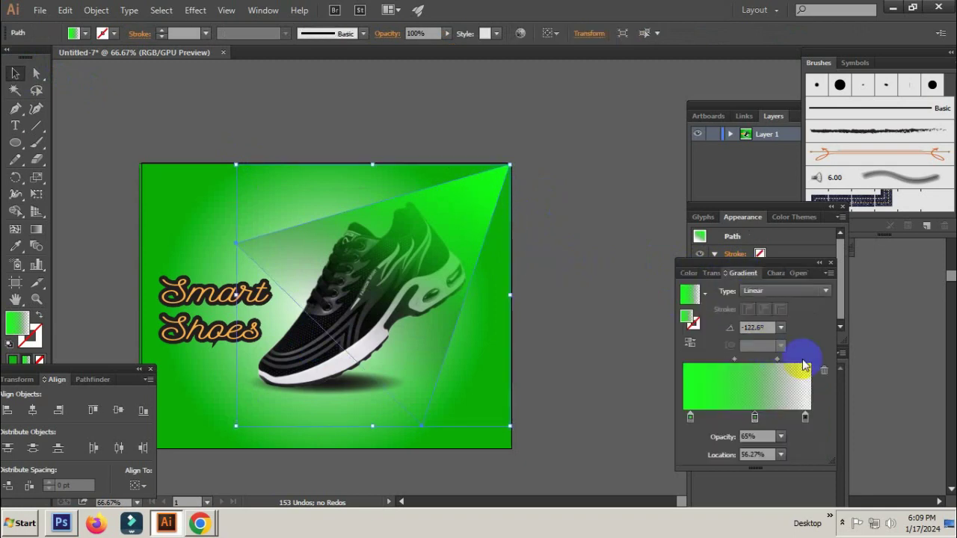
click(804, 418)
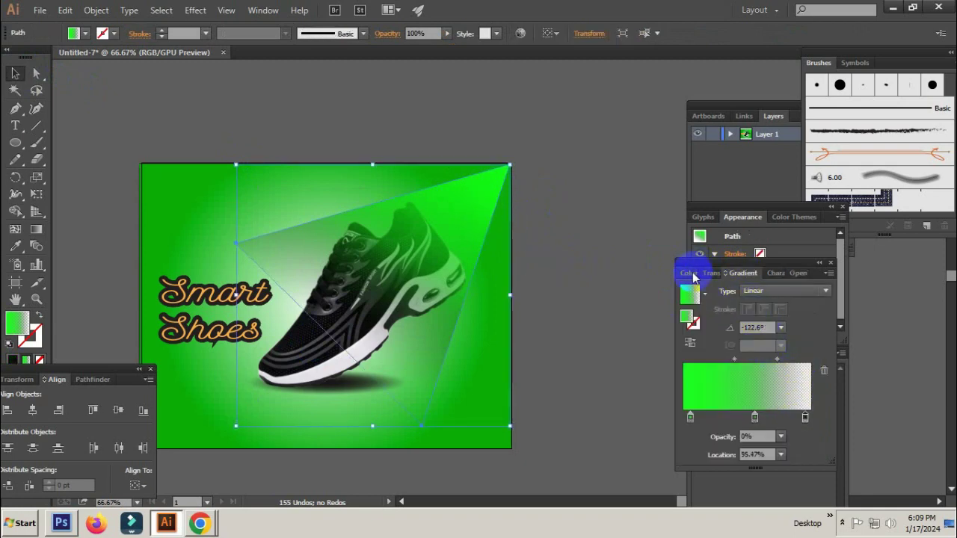
click(692, 275)
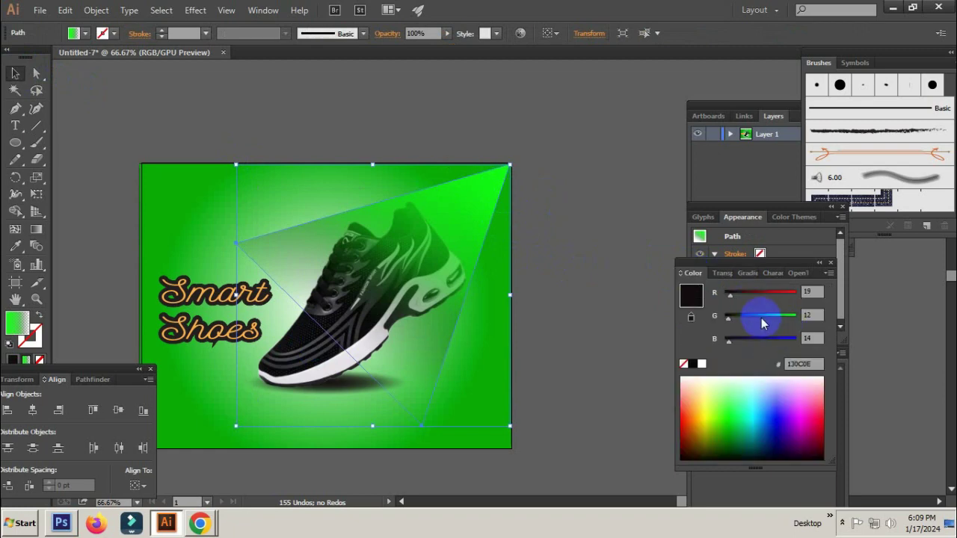
drag(761, 317, 776, 316)
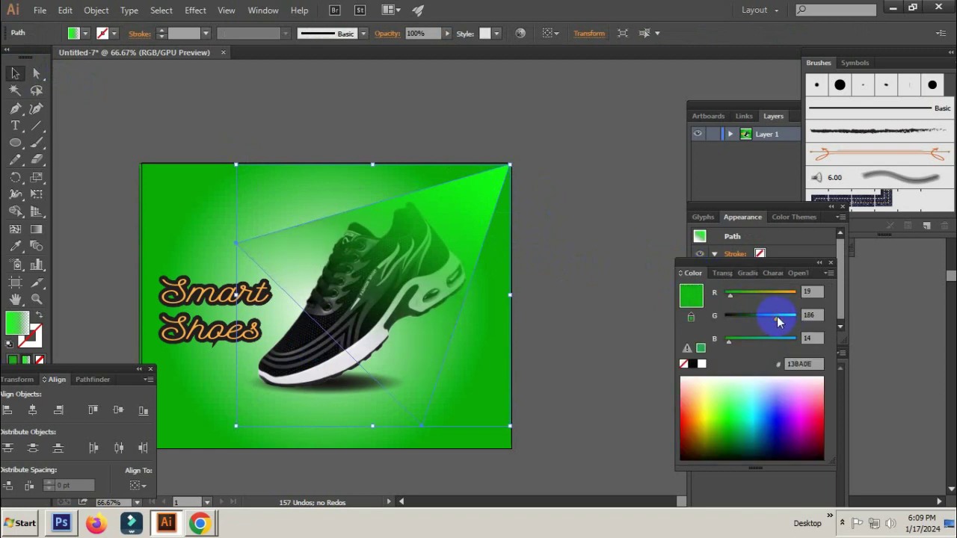
click(492, 291)
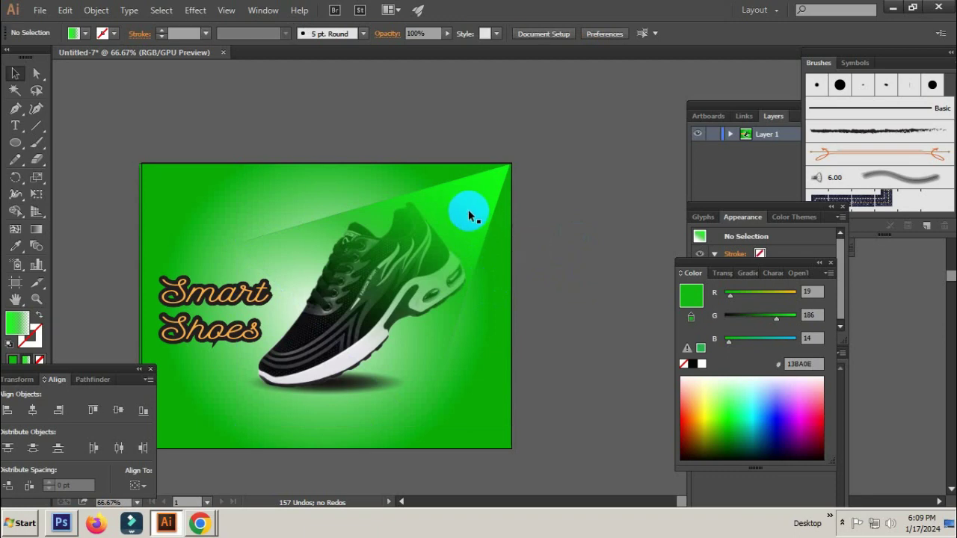
click(335, 341)
Try Bring Forward and Bring to Front on the shoe, then undo the change.
right_click(333, 343)
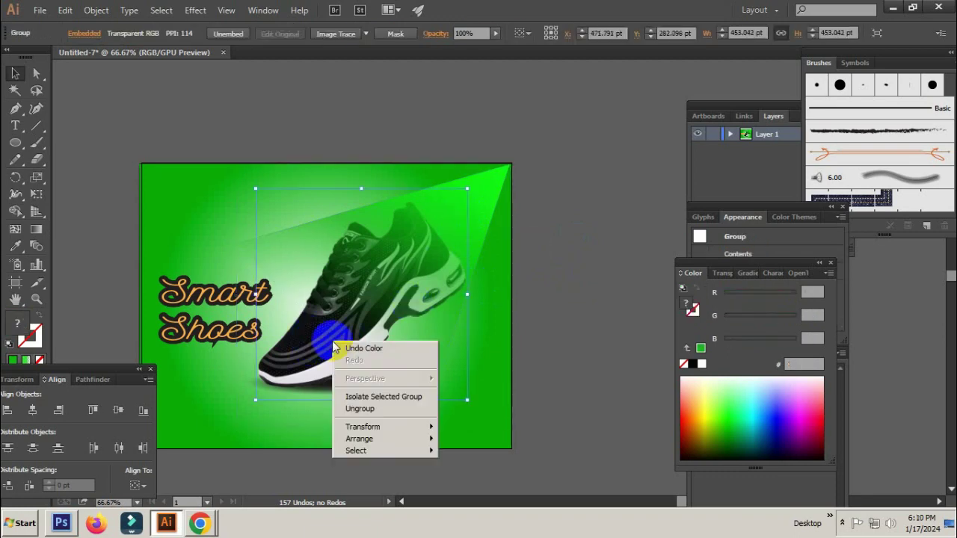
mouse_move(360, 439)
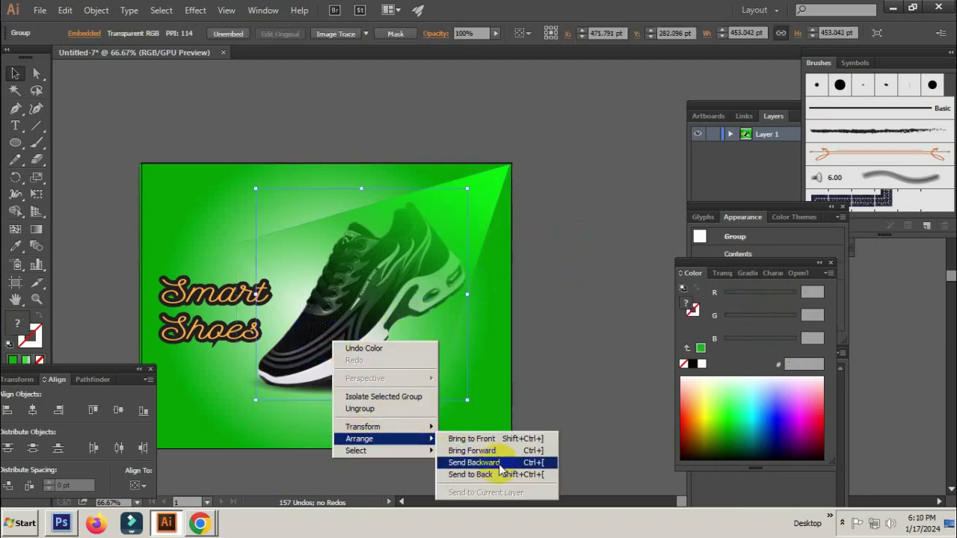
click(500, 450)
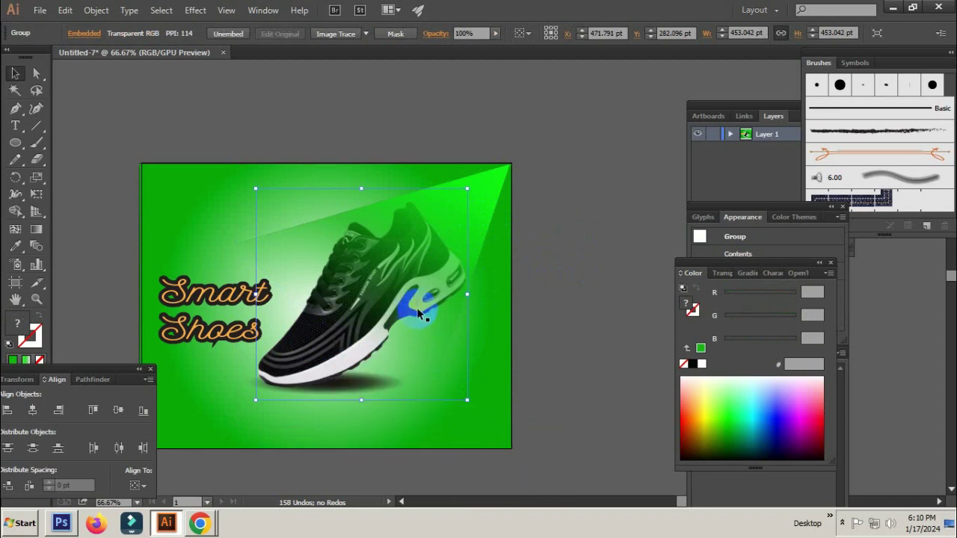
right_click(278, 360)
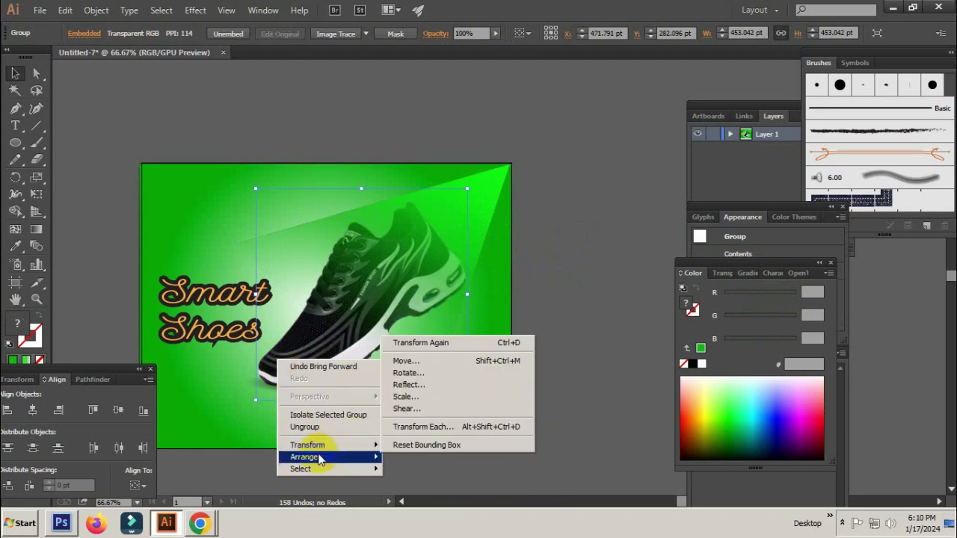
mouse_move(304, 457)
click(410, 458)
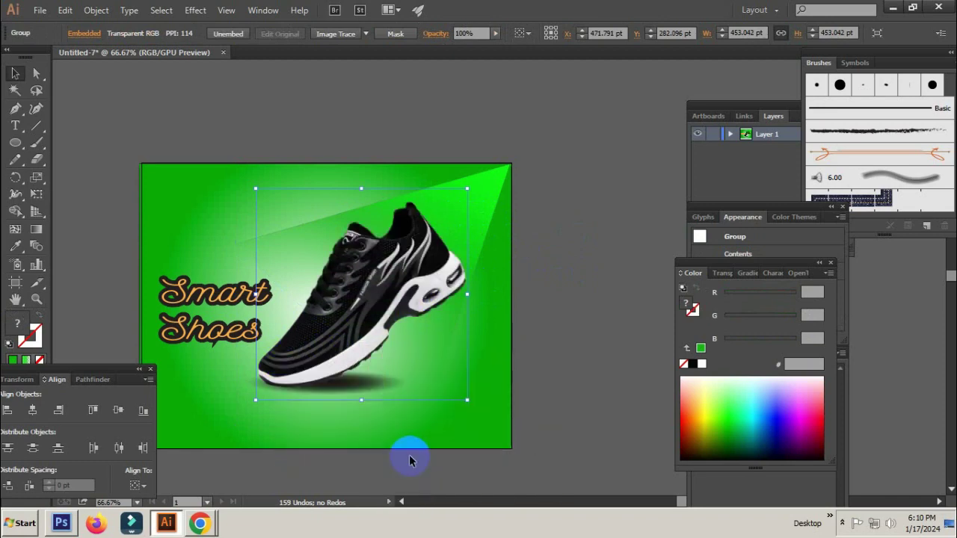
key(ctrl+z)
click(597, 317)
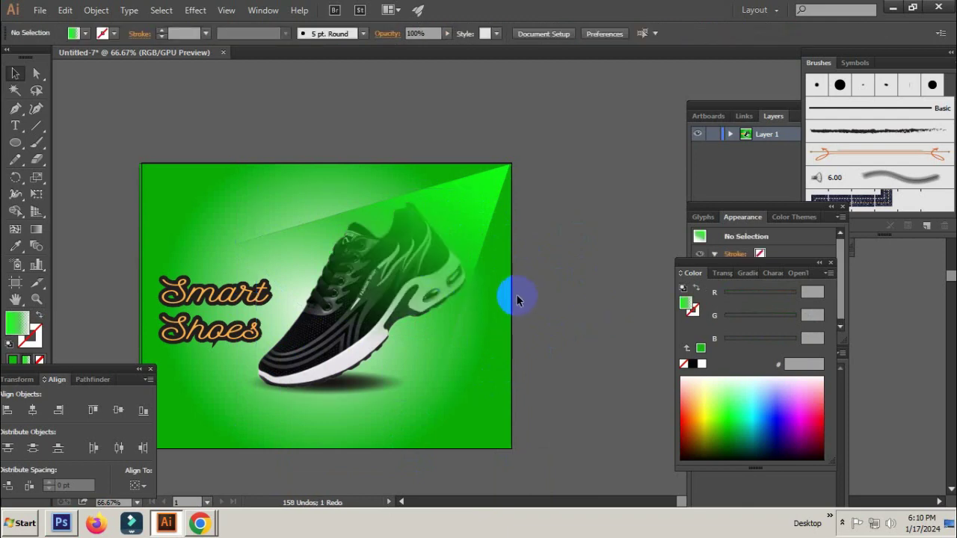
Set the green gradient triangle's opacity to 78%.
scroll(452, 272, up, 3)
scroll(523, 307, down, 3)
drag(559, 336, 500, 320)
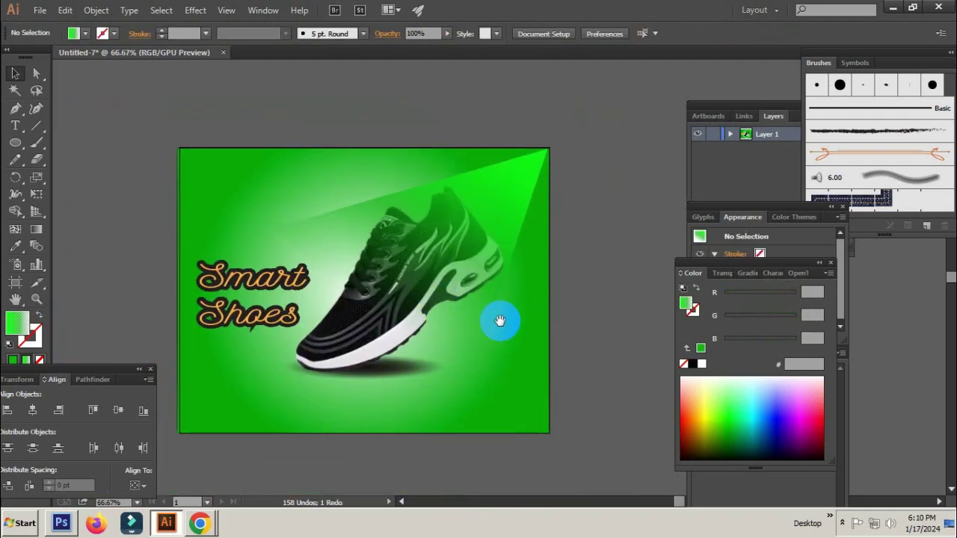
click(506, 203)
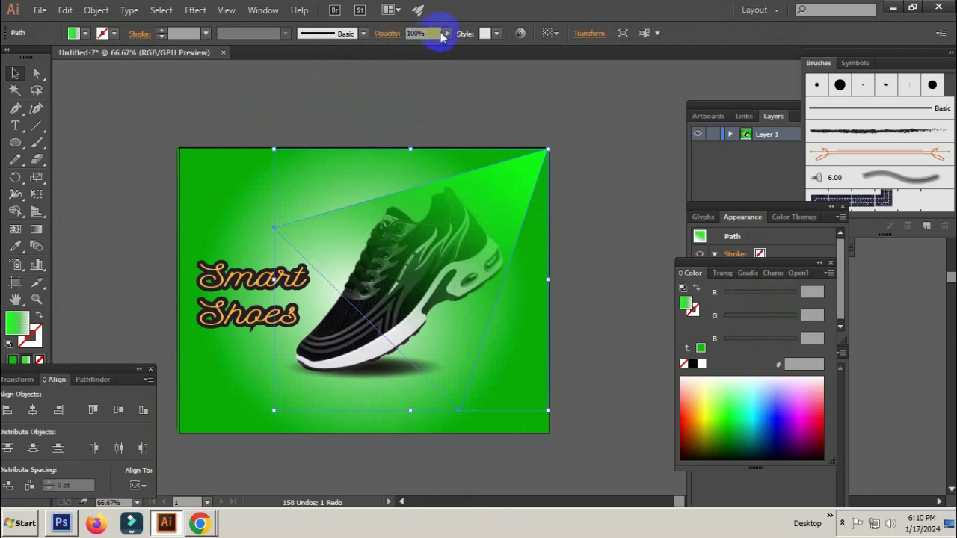
drag(437, 49, 437, 50)
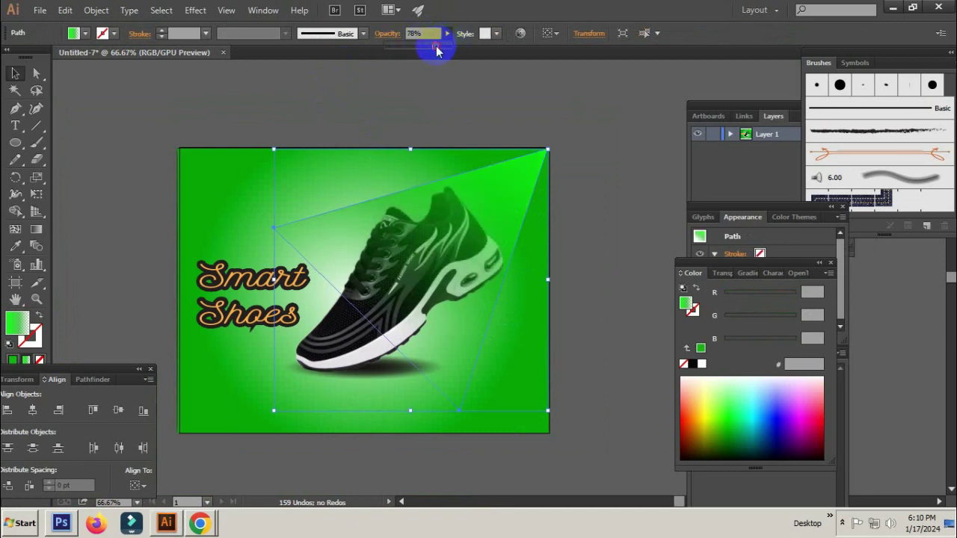
click(572, 251)
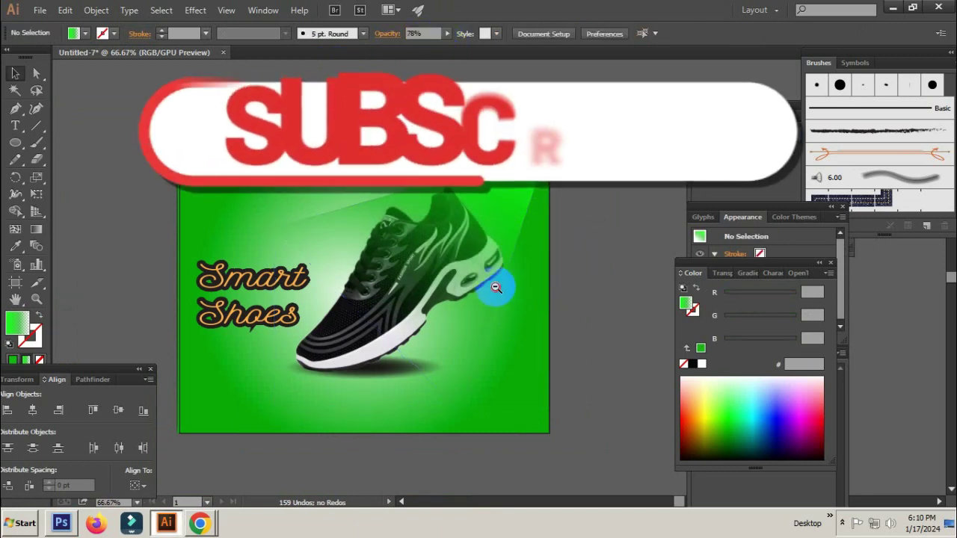
scroll(523, 299, down, 1)
scroll(557, 291, up, 2)
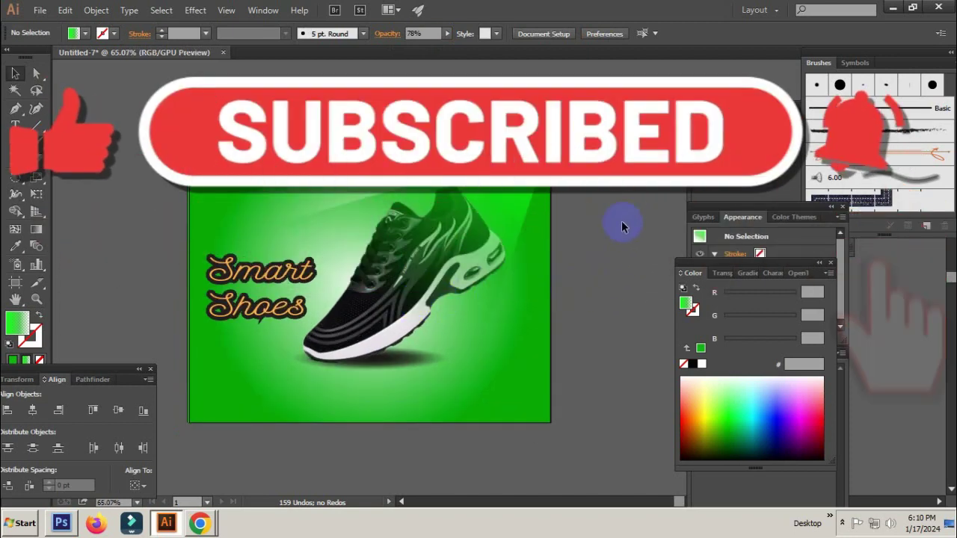
click(842, 522)
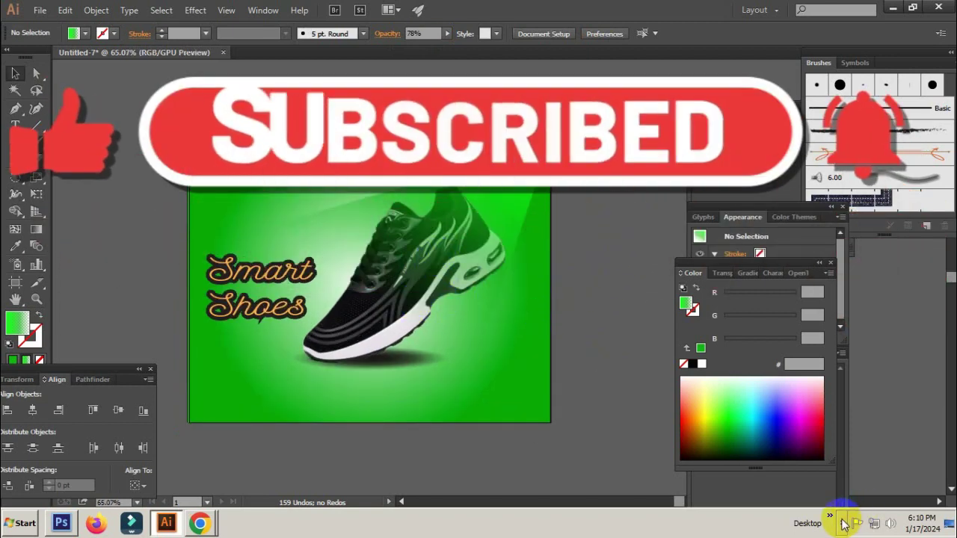